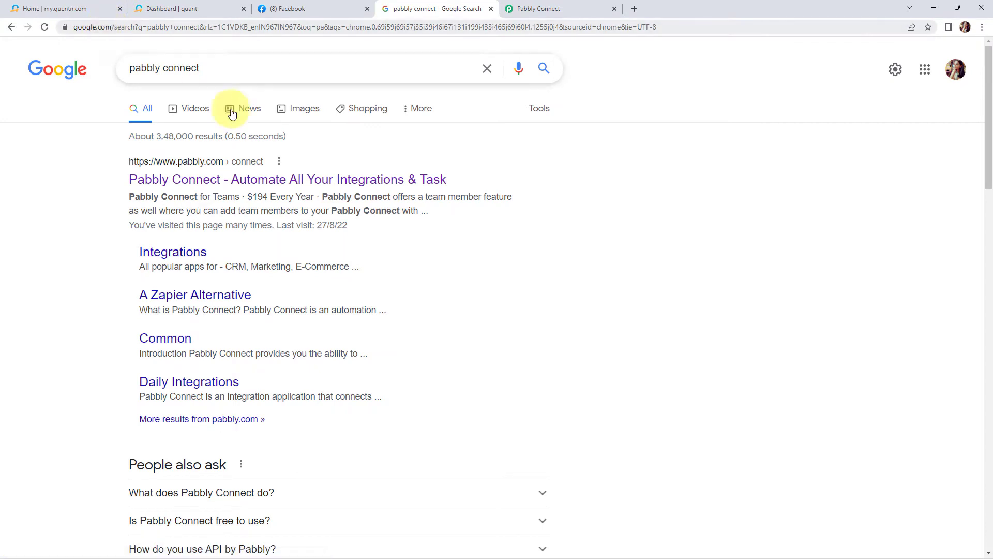
Open Pabbly Connect from the search results and access the Pabbly Connect app from the account's apps page.
{"action": "left_click", "coordinate": [271, 179]}
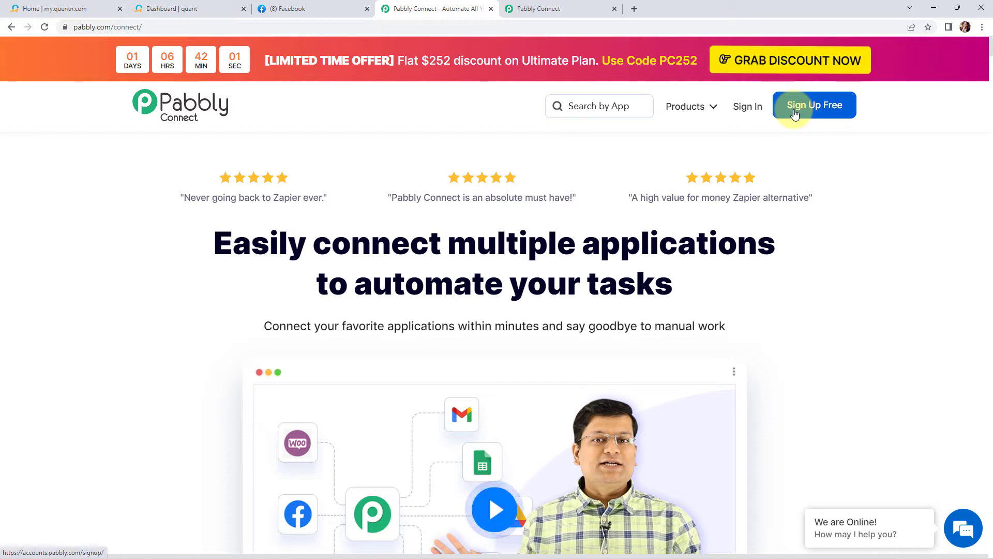
{"action": "left_click", "coordinate": [751, 109]}
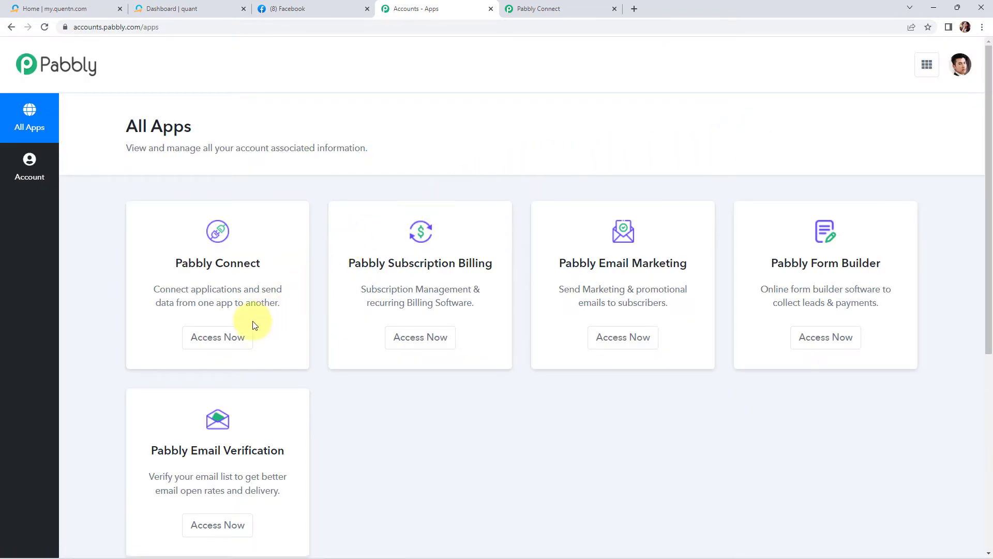
{"action": "left_click", "coordinate": [207, 343]}
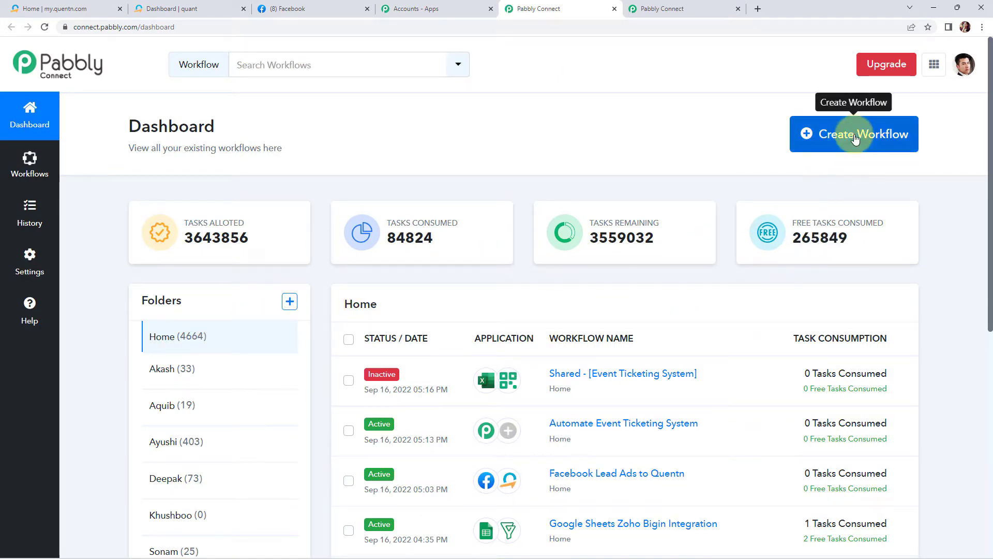
Create a new workflow named Facebook Lead Ads to Quentn.
{"action": "left_click", "coordinate": [832, 135]}
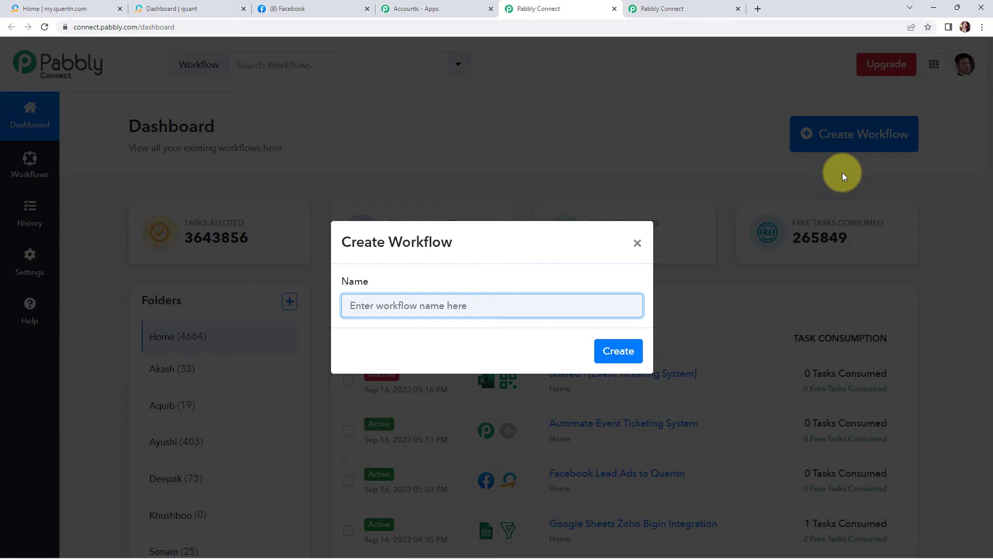
{"action": "type", "text": "Facebook Lead Ads to Quentn"}
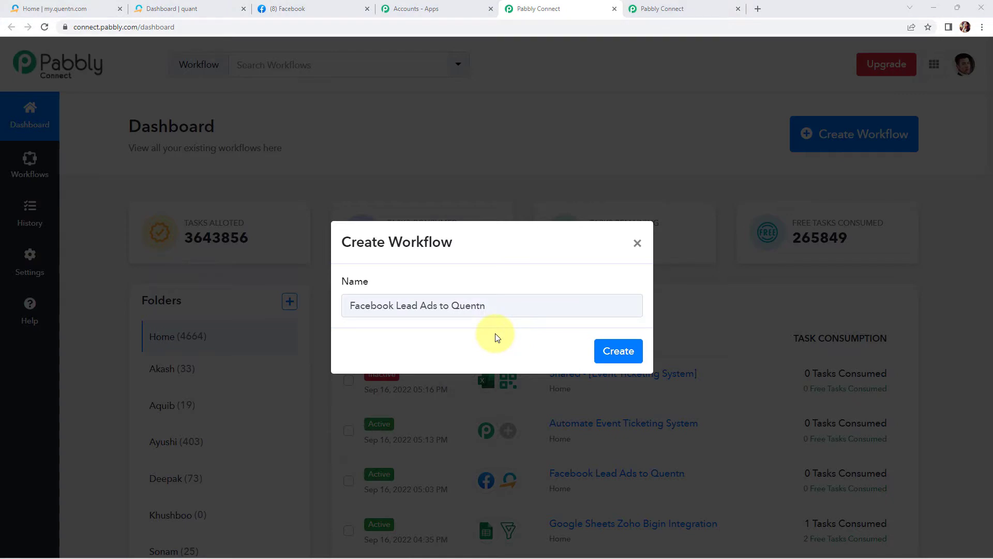
{"action": "left_click", "coordinate": [619, 350]}
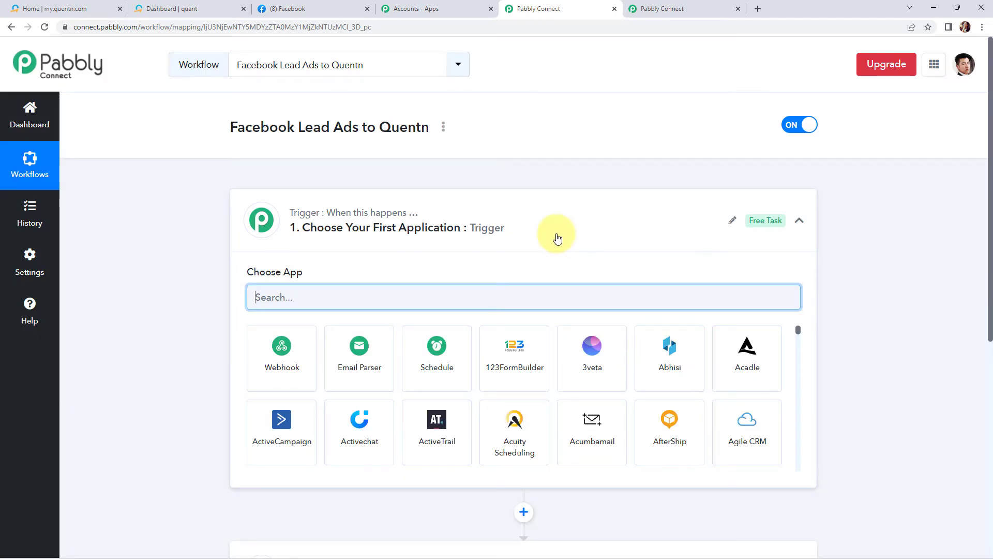
Set the trigger app to Facebook Lead Ads with the New Lead (Instant) trigger event.
{"action": "scroll", "coordinate": [557, 238], "scroll_direction": "down", "scroll_amount": 2}
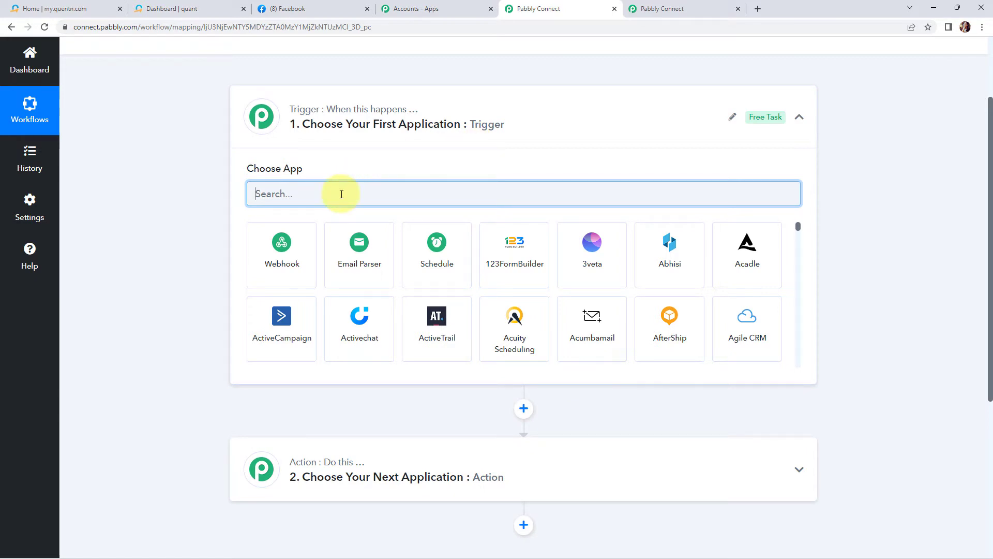
{"action": "type", "text": "faceb"}
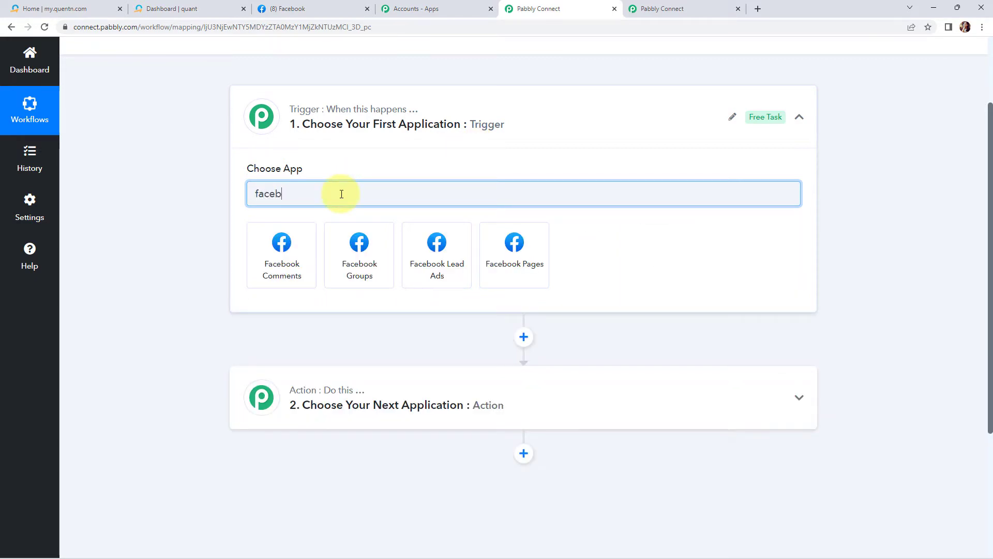
{"action": "left_click", "coordinate": [430, 261]}
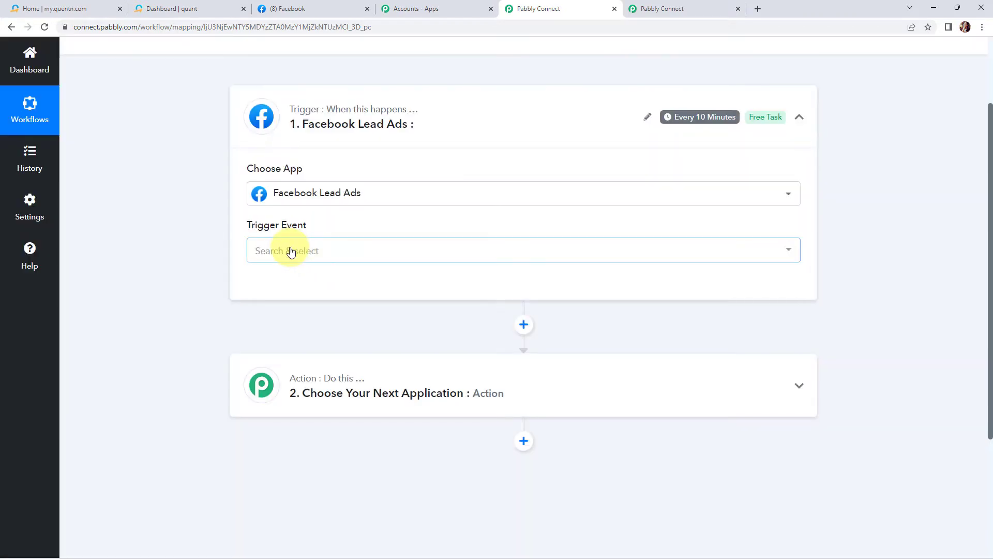
{"action": "left_click", "coordinate": [288, 251]}
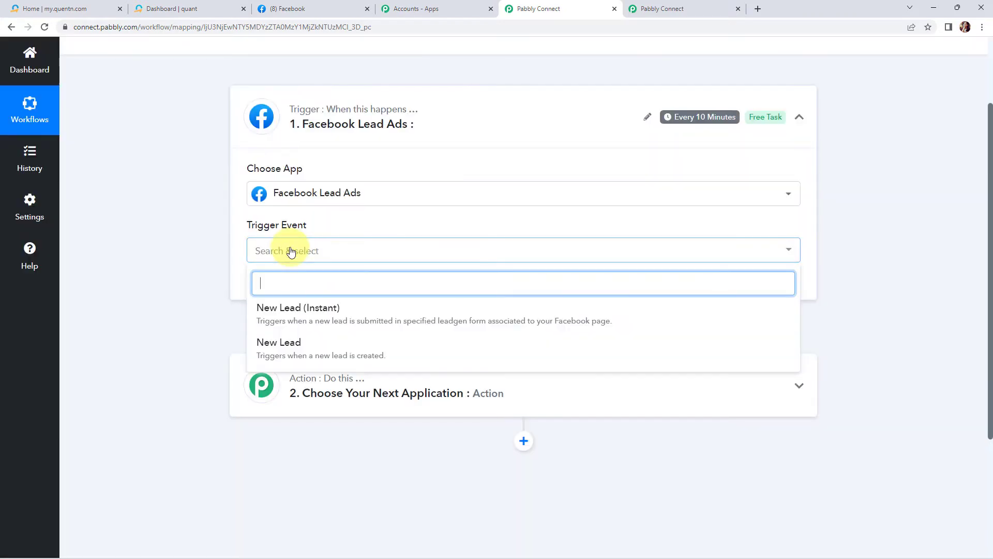
{"action": "left_click", "coordinate": [291, 319]}
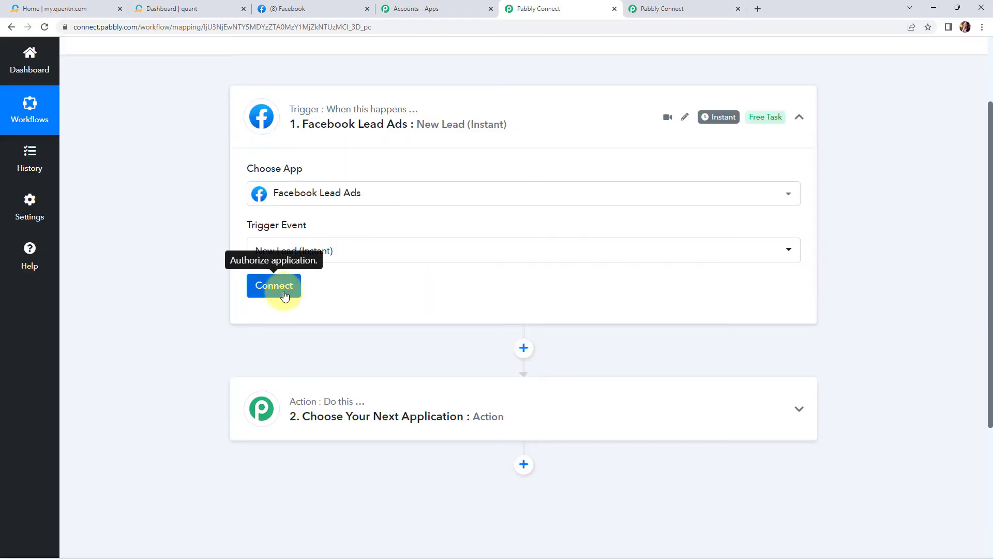
Connect the trigger by adding a new Facebook Lead Ads connection and authorizing it.
{"action": "left_click", "coordinate": [284, 294]}
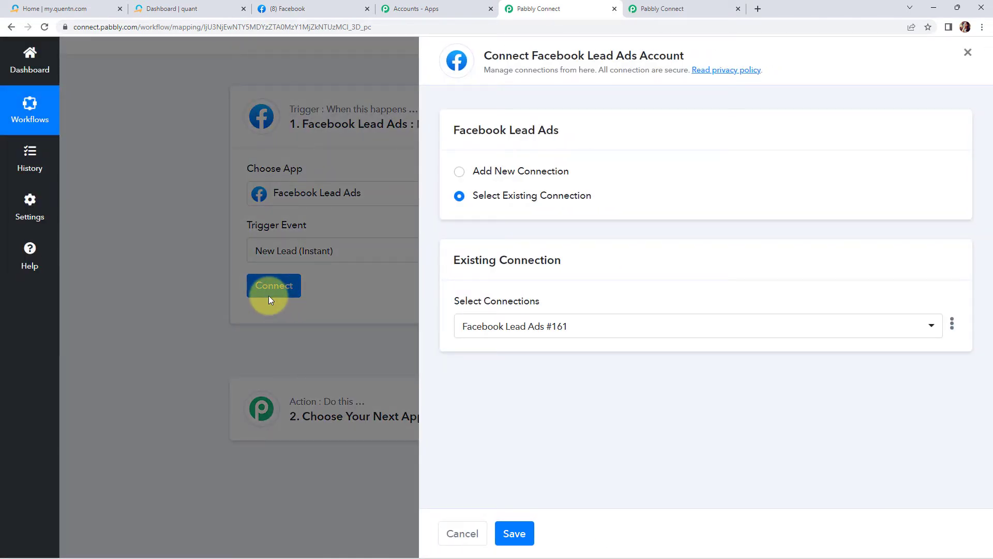
{"action": "left_click", "coordinate": [458, 171]}
{"action": "left_click", "coordinate": [479, 310]}
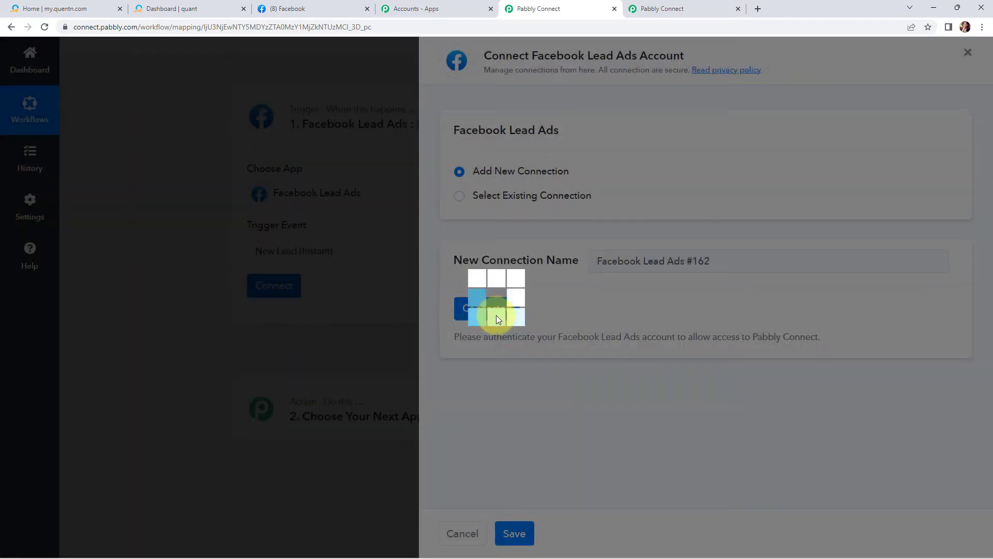
{"action": "scroll", "coordinate": [497, 317], "scroll_direction": "down", "scroll_amount": 3}
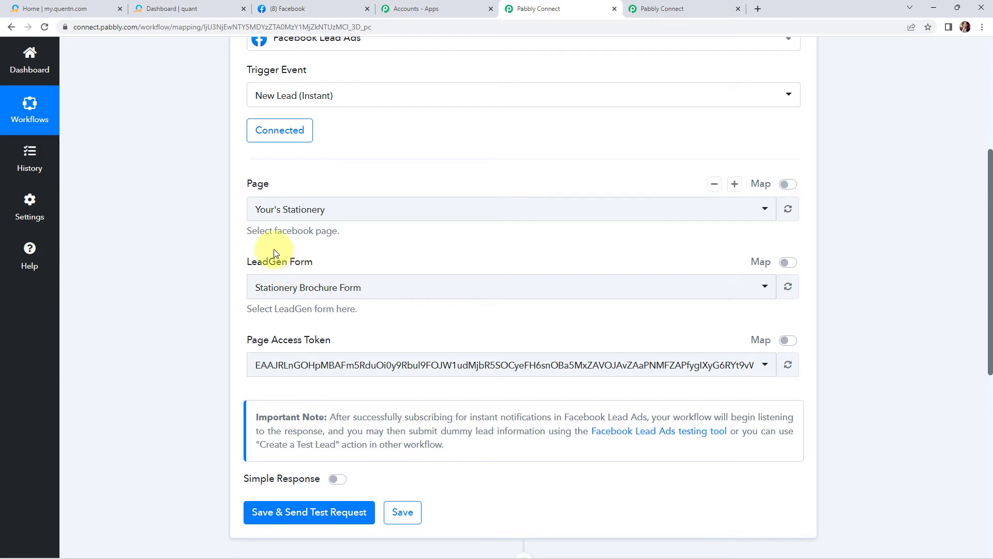
Browse the list of Facebook pages you manage, then return to the workflow tab.
{"action": "left_click", "coordinate": [289, 10]}
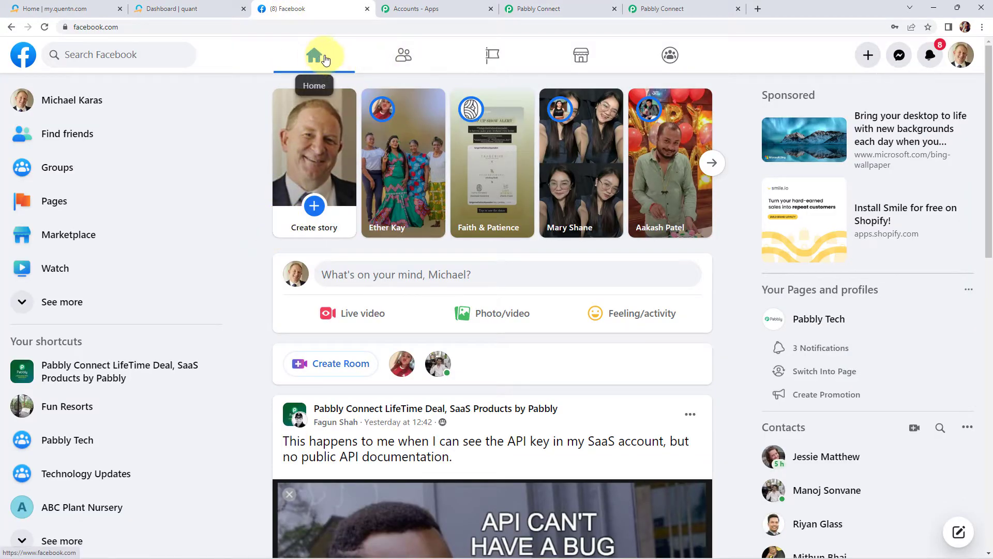
{"action": "left_click", "coordinate": [491, 58]}
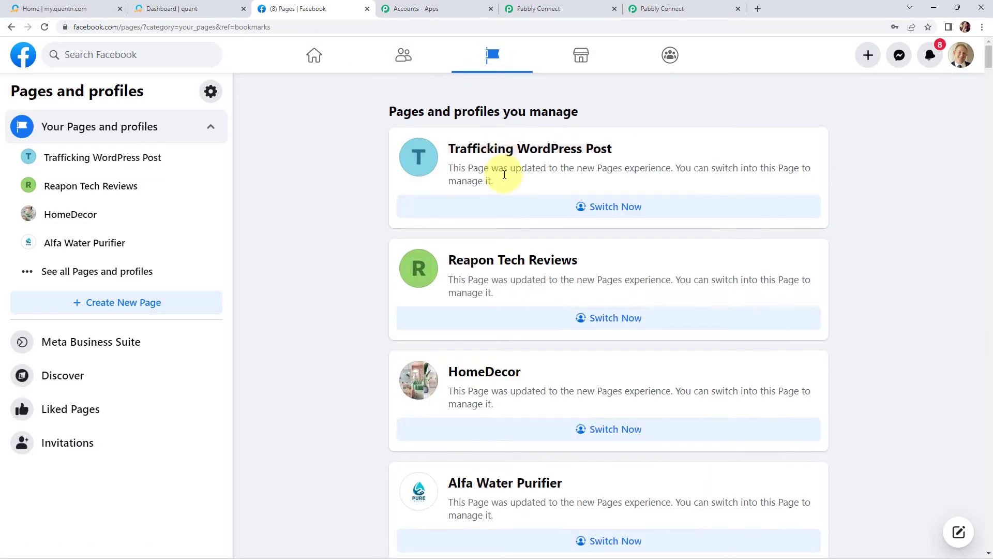
{"action": "scroll", "coordinate": [506, 176], "scroll_direction": "down", "scroll_amount": 2}
{"action": "scroll", "coordinate": [507, 176], "scroll_direction": "down", "scroll_amount": 15}
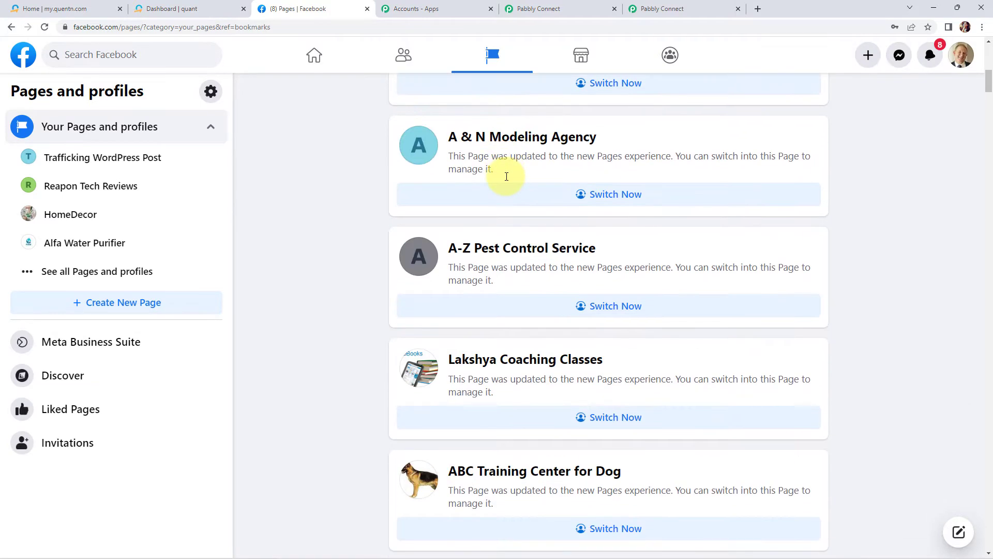
{"action": "scroll", "coordinate": [506, 179], "scroll_direction": "down", "scroll_amount": 5}
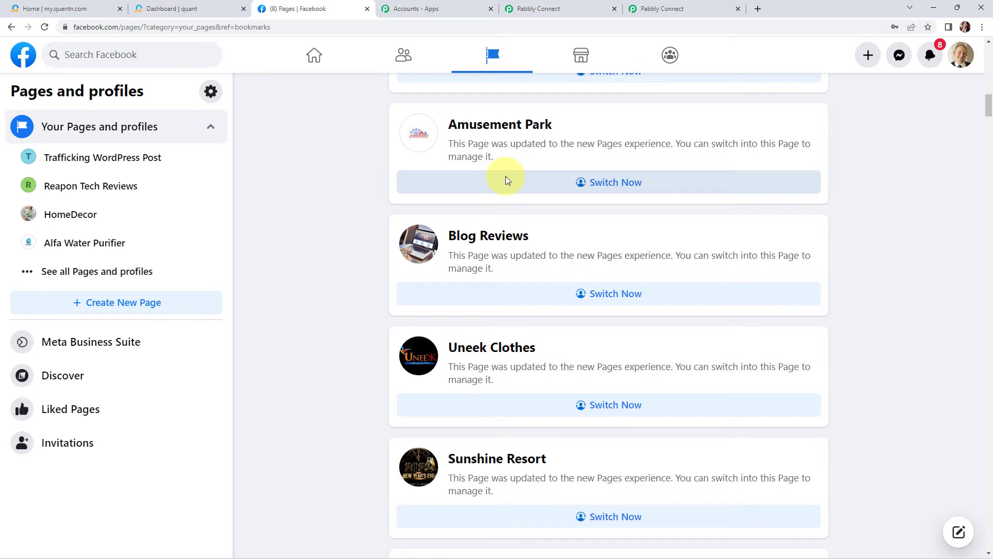
{"action": "left_click", "coordinate": [650, 12]}
{"action": "key", "text": "ctrl+w"}
{"action": "left_click", "coordinate": [540, 16]}
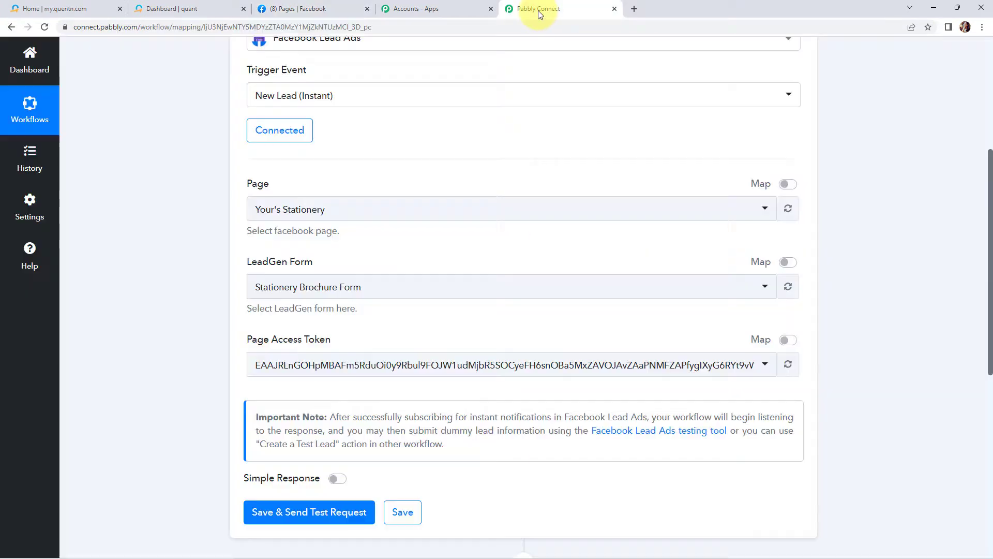
Select ABC Plant Nursery as the Facebook page and save the trigger, sending a test request.
{"action": "scroll", "coordinate": [424, 163], "scroll_direction": "down", "scroll_amount": 2}
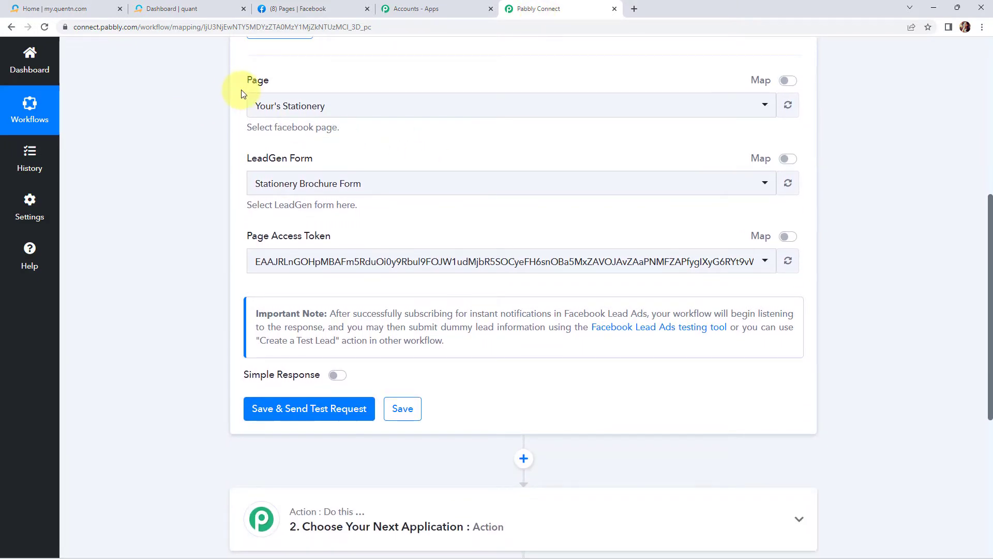
{"action": "left_click", "coordinate": [331, 105]}
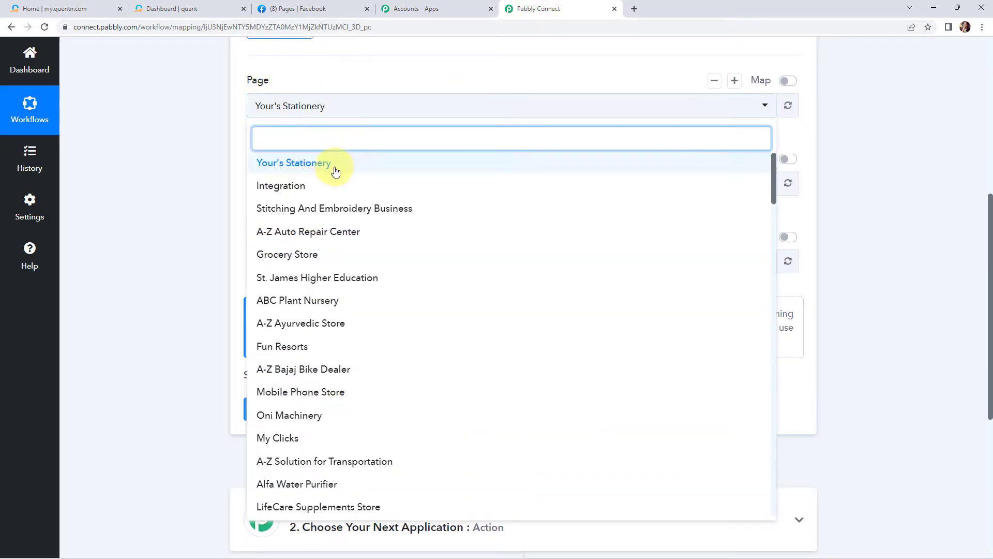
{"action": "left_click", "coordinate": [283, 304]}
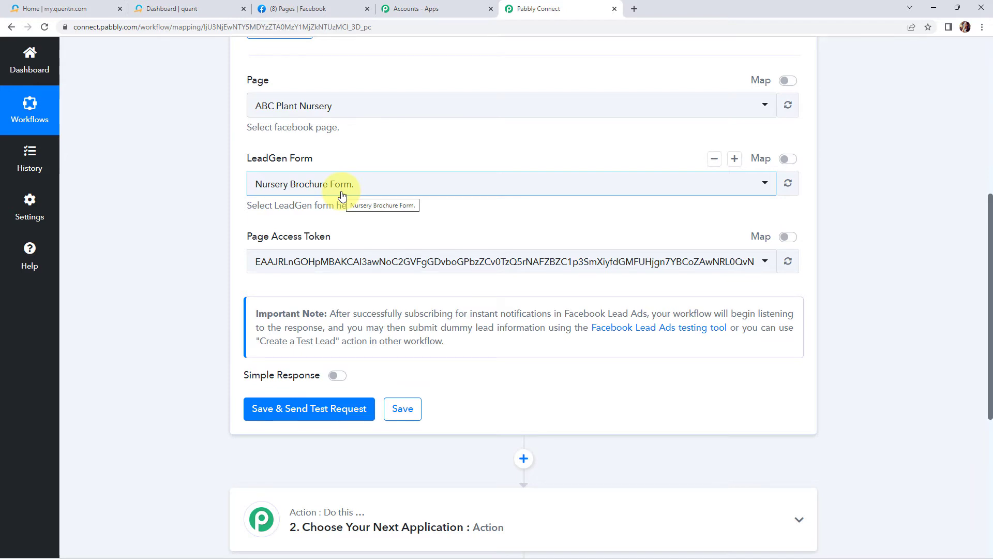
{"action": "scroll", "coordinate": [341, 194], "scroll_direction": "down", "scroll_amount": 2}
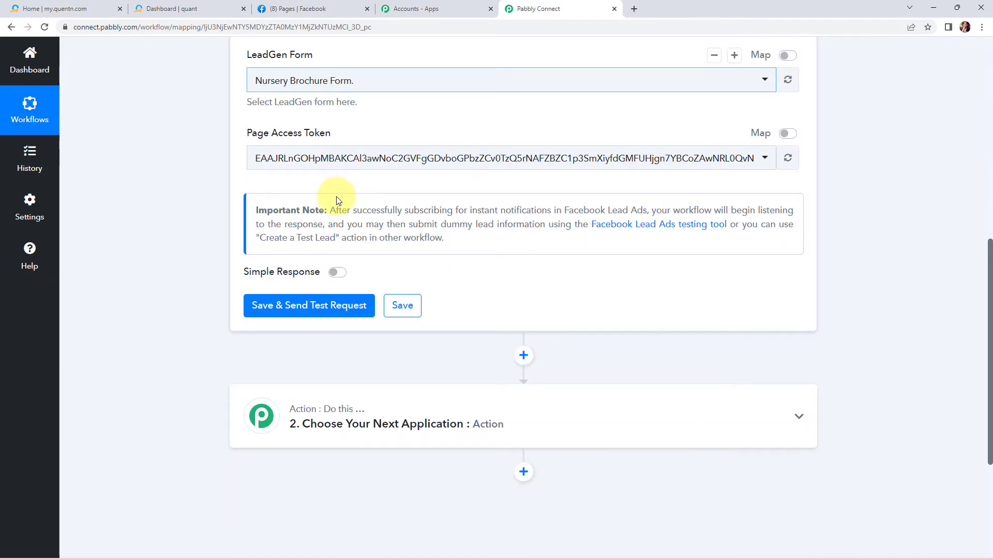
{"action": "left_click", "coordinate": [315, 308]}
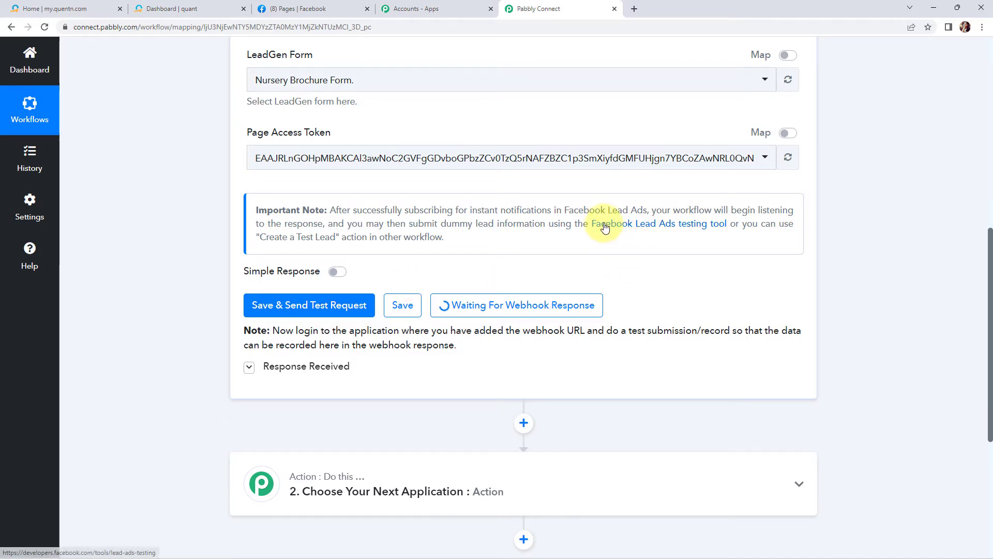
Open the Facebook Lead Ads testing tool, choose the ABC Plant Nursery page and preview its form.
{"action": "left_click", "coordinate": [655, 227]}
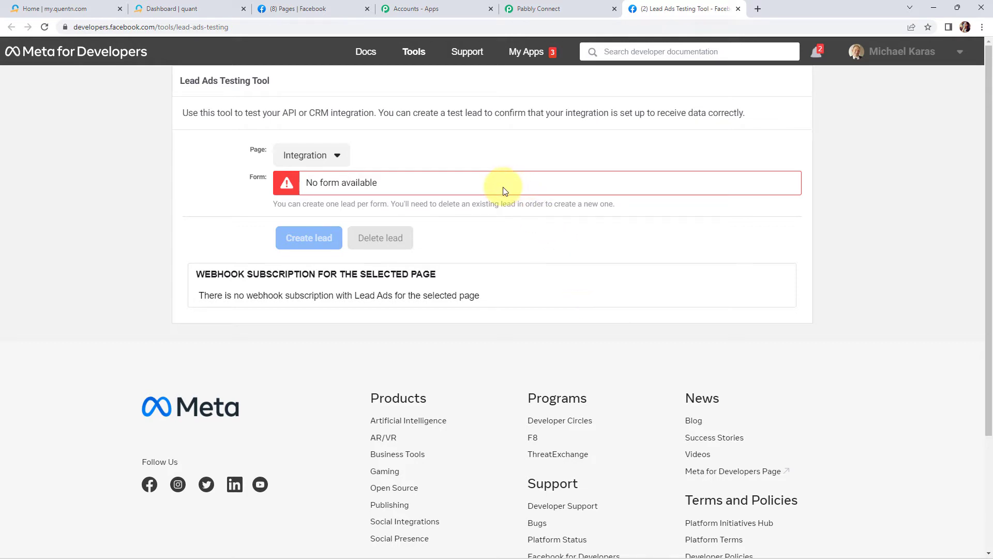
{"action": "left_click", "coordinate": [336, 159]}
{"action": "left_click", "coordinate": [331, 285]}
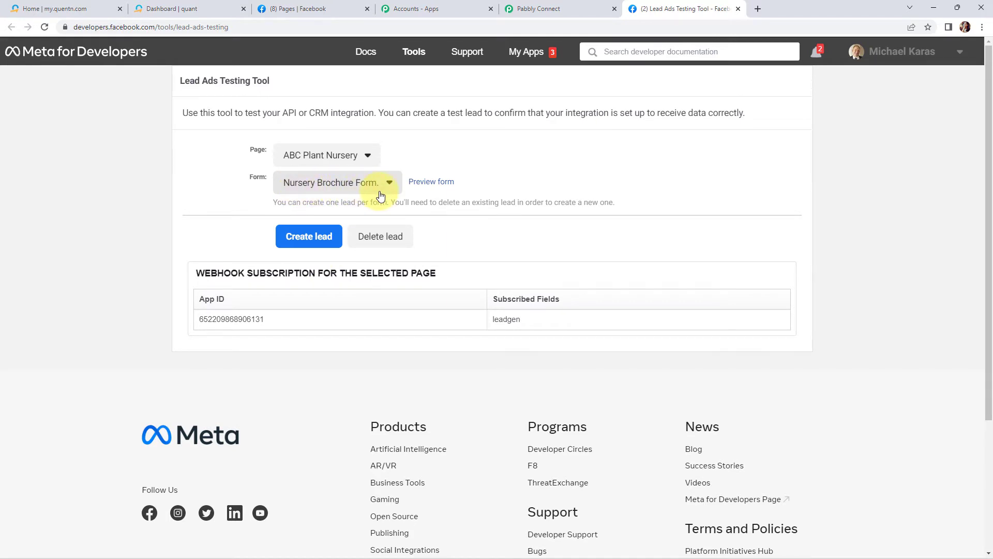
{"action": "left_click", "coordinate": [423, 185]}
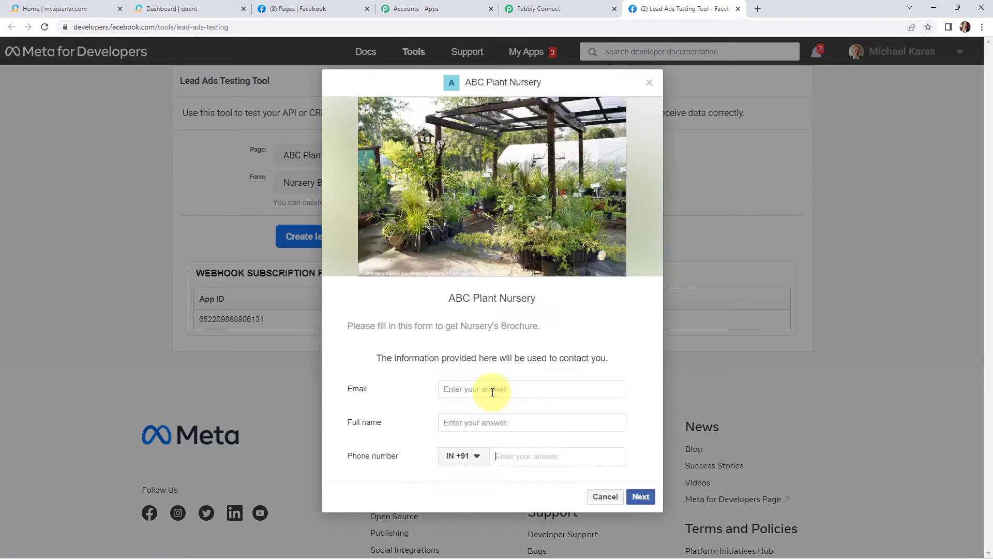
Fill the form with a test email, the full name Test User and a phone number, then submit the lead.
{"action": "left_click", "coordinate": [492, 390]}
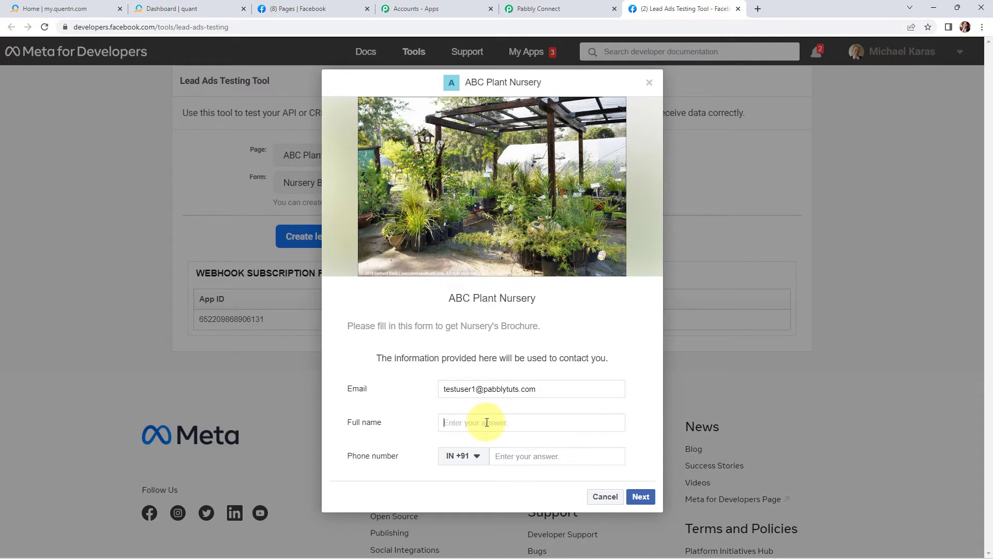
{"action": "type", "text": "Test User"}
{"action": "key", "text": "ctrl+v"}
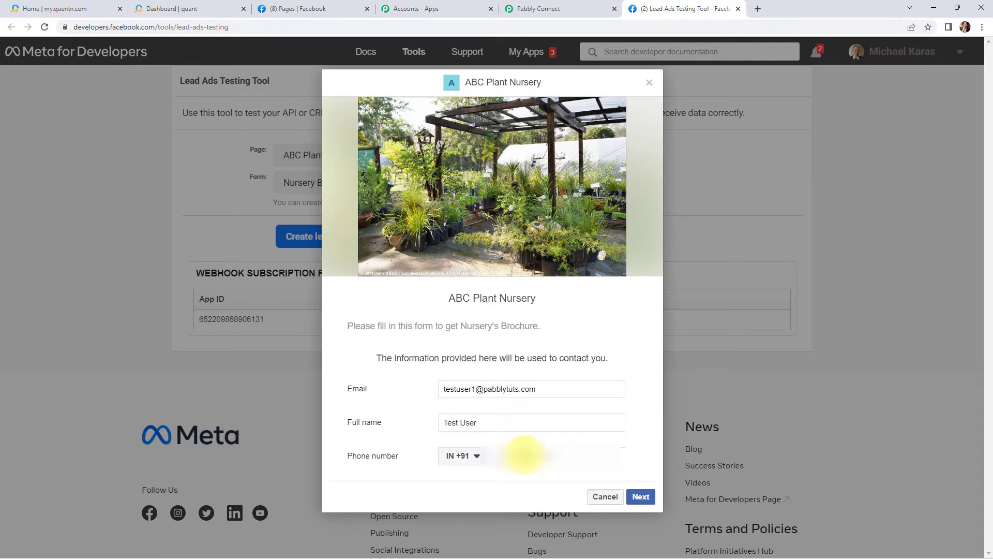
{"action": "left_click", "coordinate": [642, 497]}
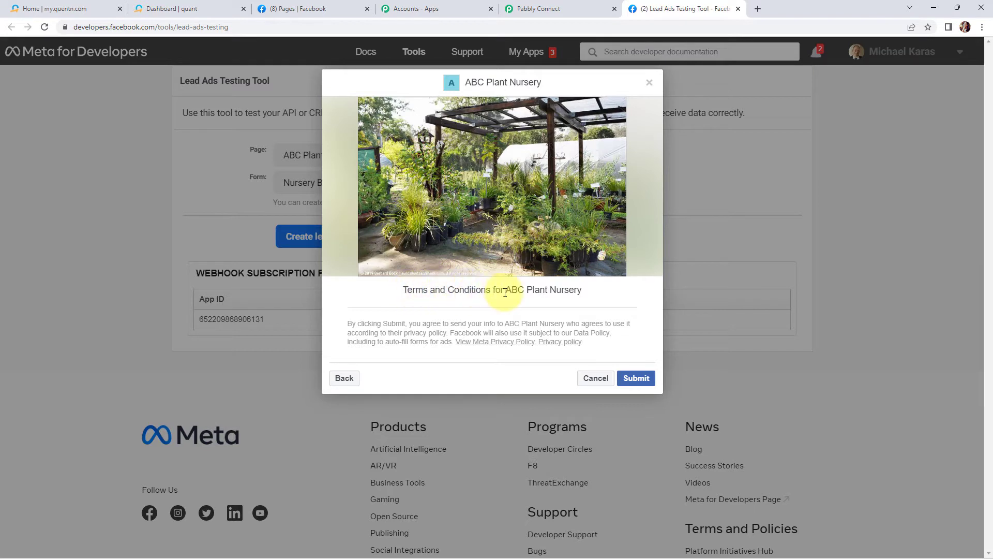
{"action": "left_click", "coordinate": [635, 378]}
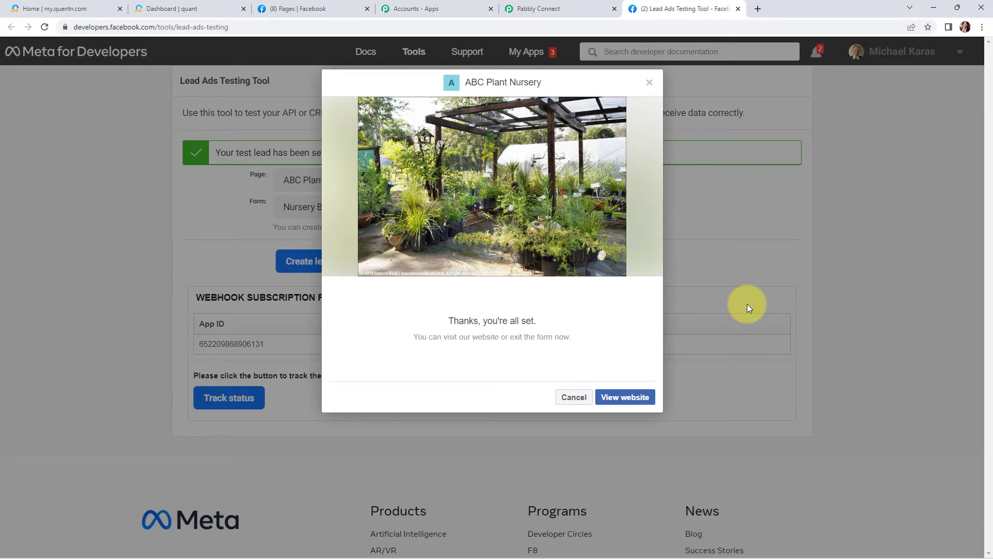
{"action": "left_click", "coordinate": [649, 84]}
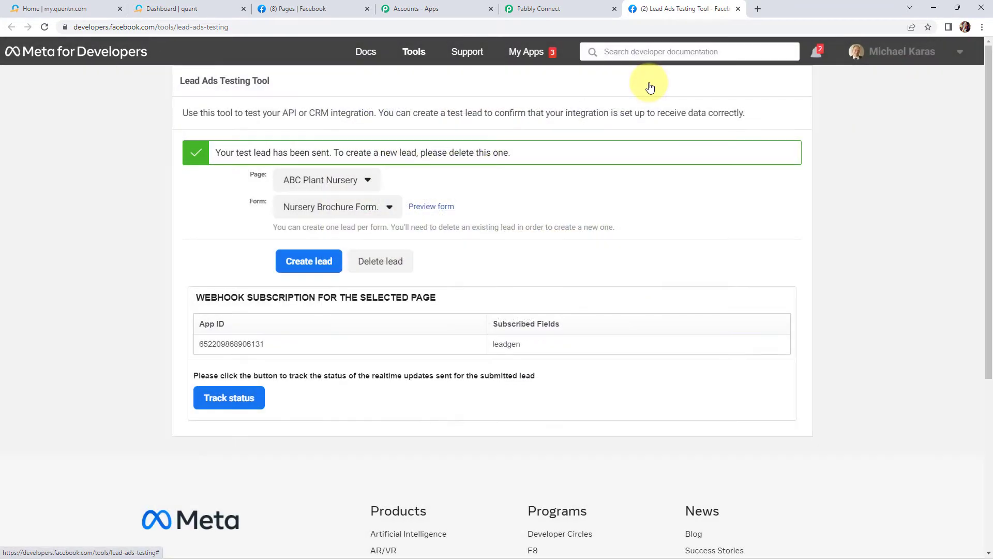
Return to the workflow and review the captured webhook response fields.
{"action": "left_click", "coordinate": [576, 8]}
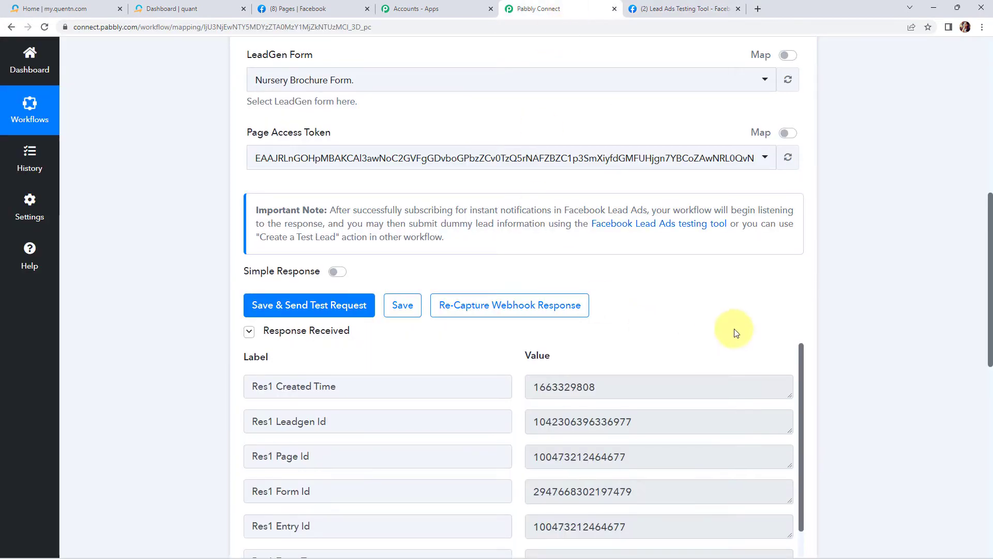
{"action": "scroll", "coordinate": [847, 312], "scroll_direction": "down", "scroll_amount": 2}
{"action": "scroll", "coordinate": [769, 315], "scroll_direction": "up", "scroll_amount": 3}
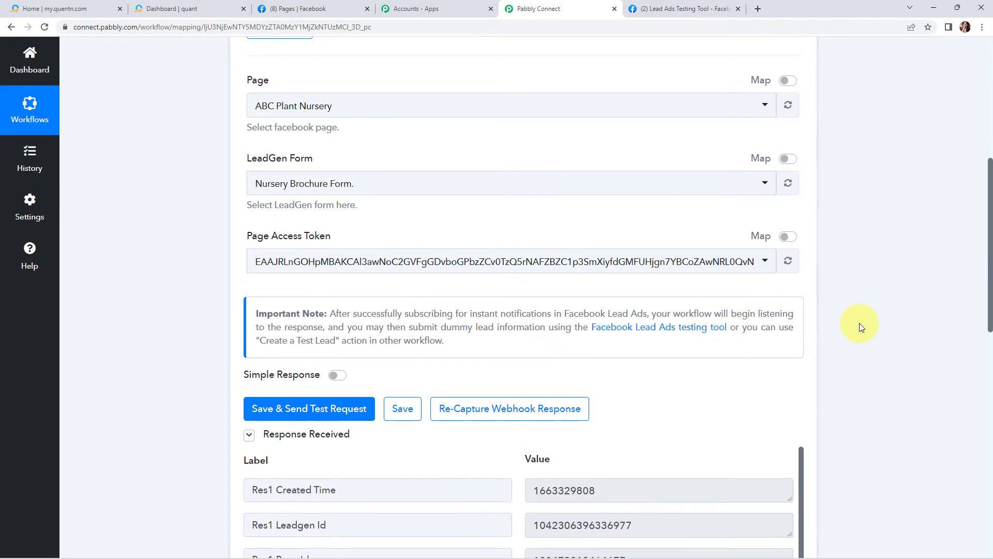
{"action": "scroll", "coordinate": [860, 328], "scroll_direction": "down", "scroll_amount": 5}
{"action": "scroll", "coordinate": [691, 324], "scroll_direction": "down", "scroll_amount": 5}
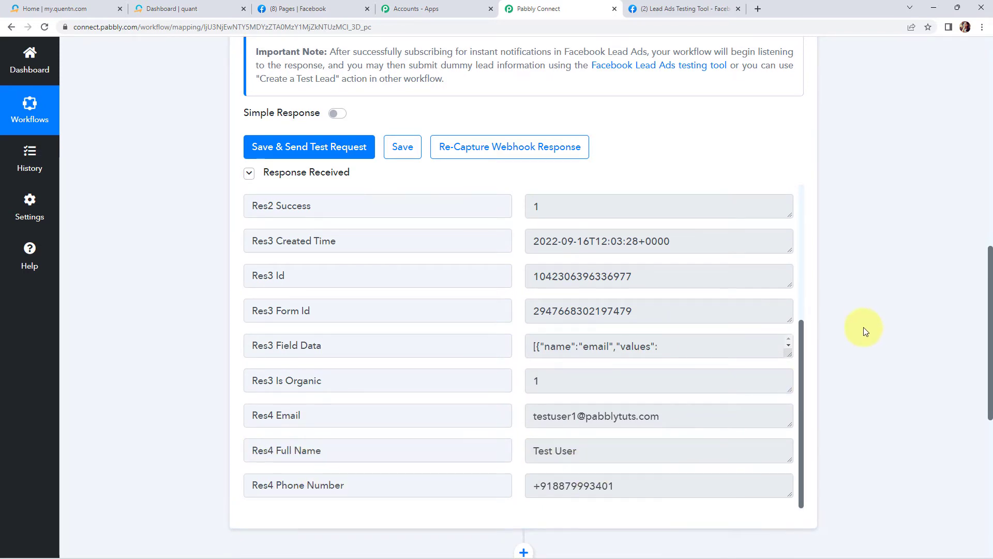
Choose Quentn as the app for the workflow's action step.
{"action": "scroll", "coordinate": [863, 327], "scroll_direction": "down", "scroll_amount": 8}
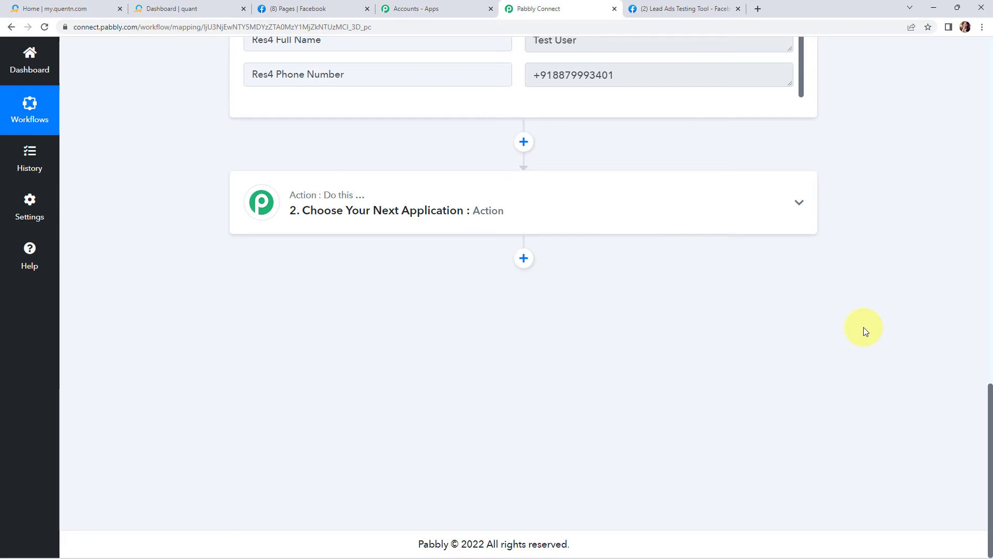
{"action": "left_click", "coordinate": [329, 207]}
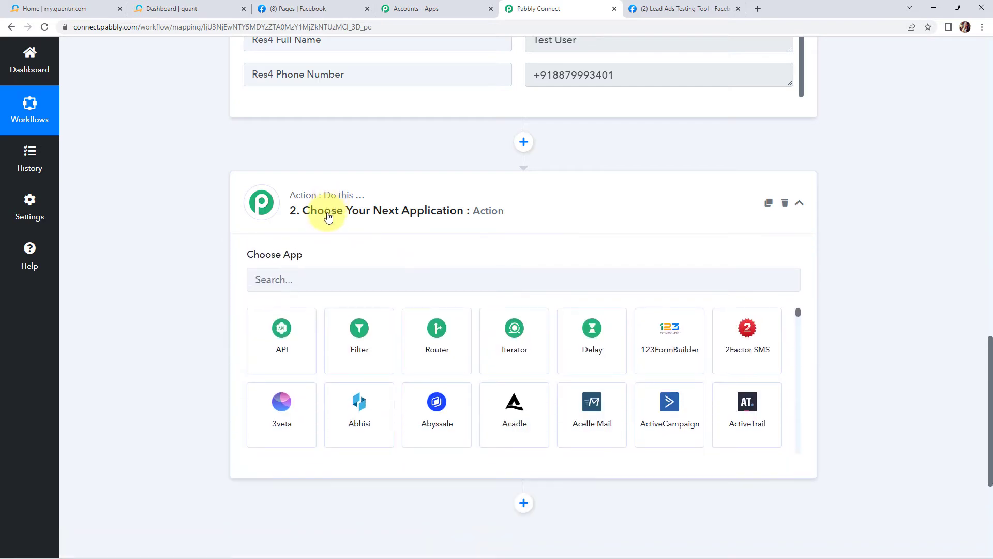
{"action": "left_click", "coordinate": [300, 282]}
{"action": "type", "text": "quen"}
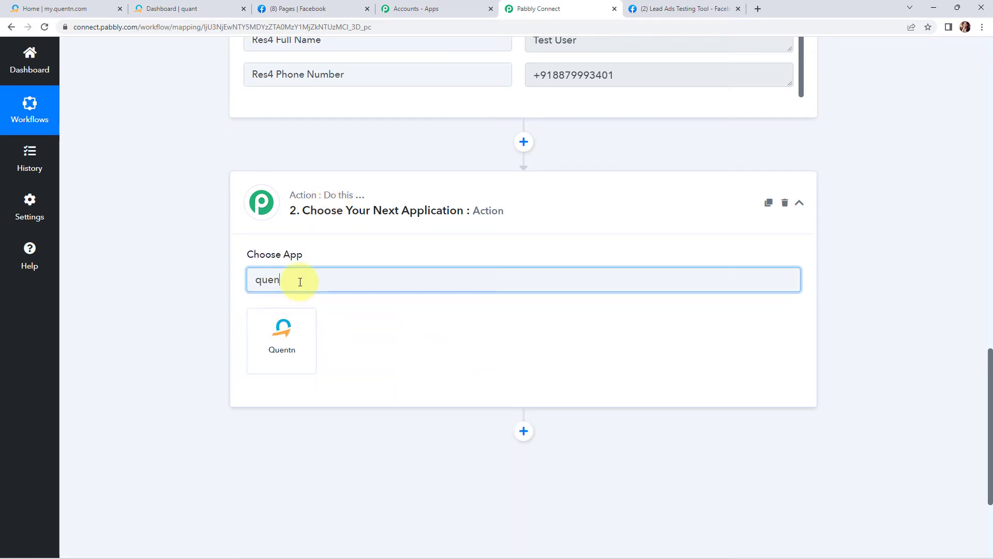
{"action": "left_click", "coordinate": [300, 325]}
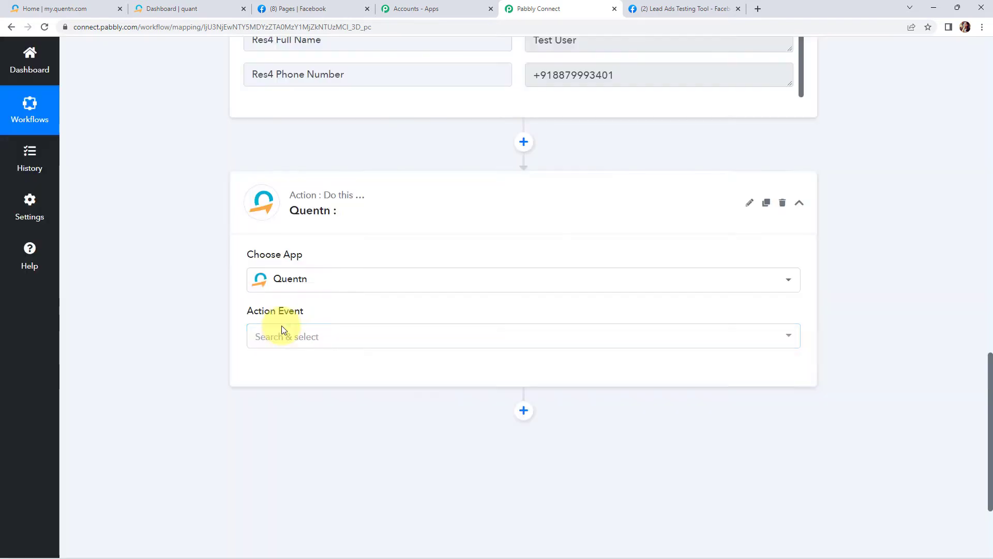
Set the action event to Create or Update Contact and start adding a new Quentn connection.
{"action": "left_click", "coordinate": [285, 342]}
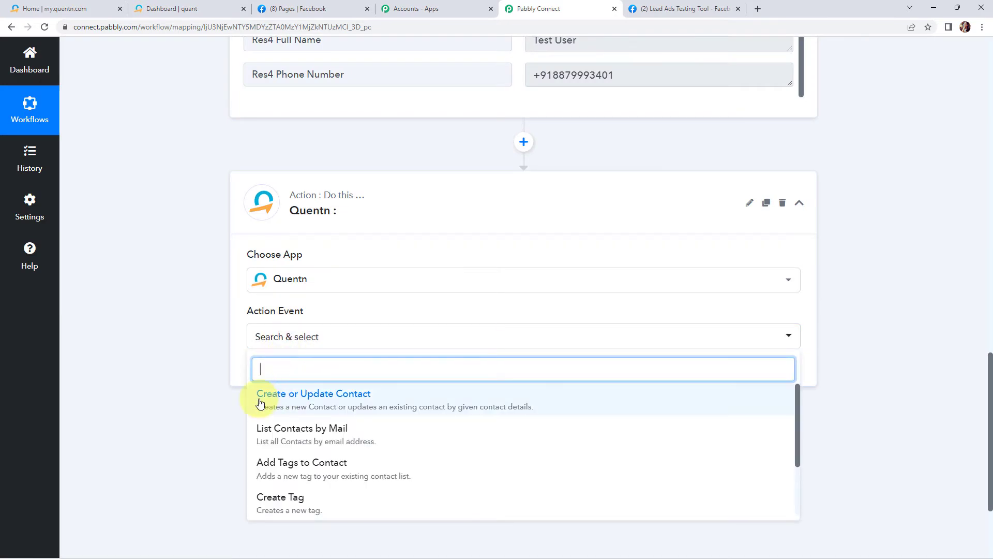
{"action": "left_click", "coordinate": [300, 401]}
{"action": "left_click", "coordinate": [273, 369]}
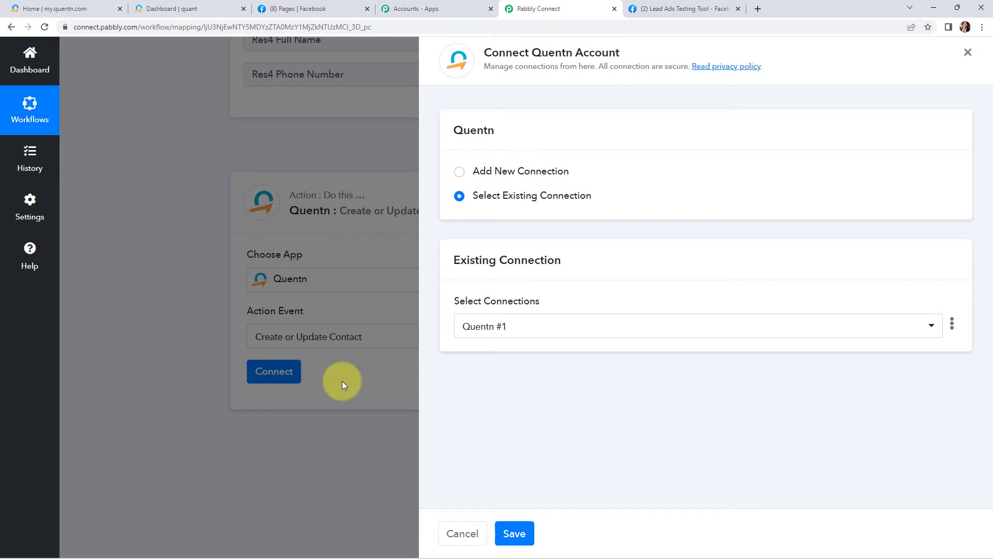
{"action": "left_click", "coordinate": [459, 172]}
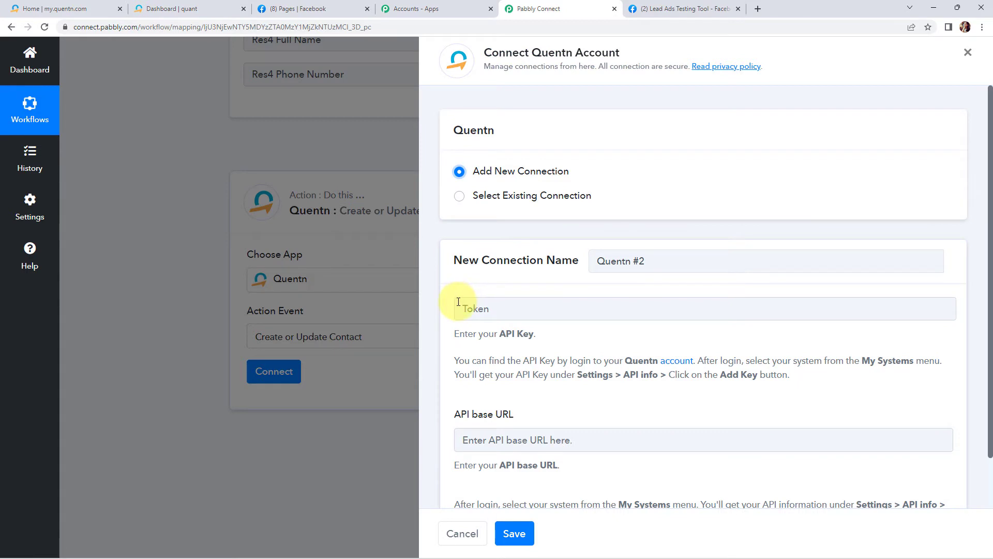
{"action": "scroll", "coordinate": [560, 302], "scroll_direction": "down", "scroll_amount": 1}
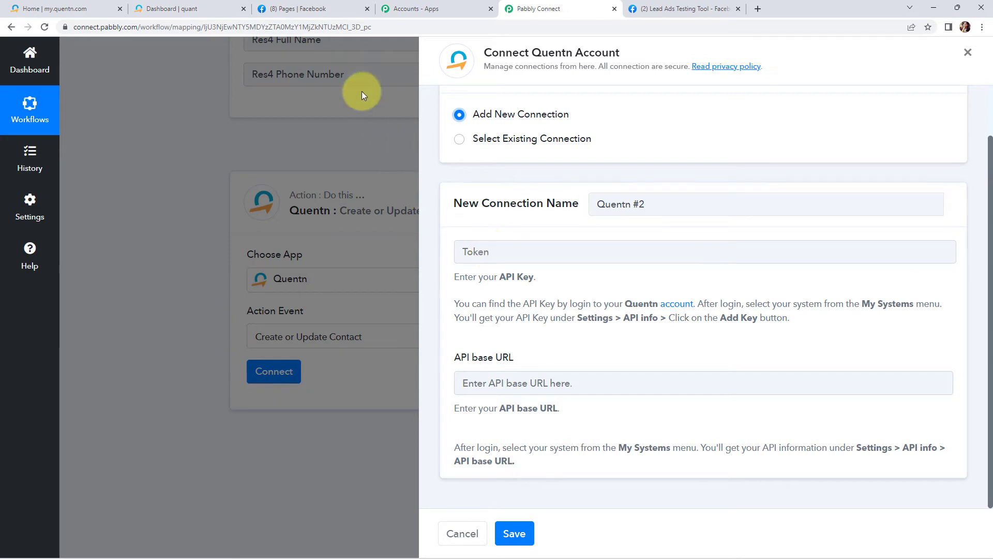
In Quentn's API info settings, create a new API key named Test Key.
{"action": "left_click", "coordinate": [150, 9]}
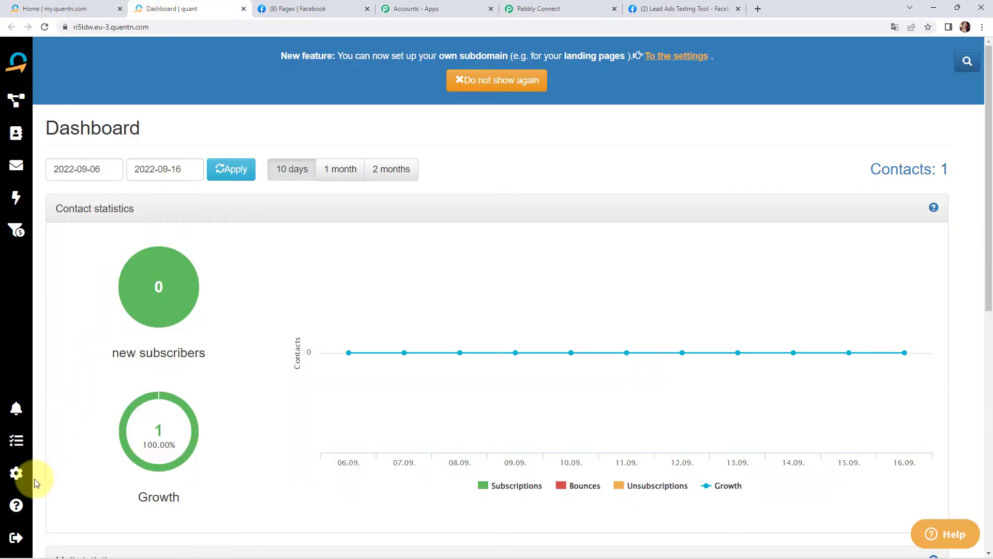
{"action": "left_click", "coordinate": [14, 476]}
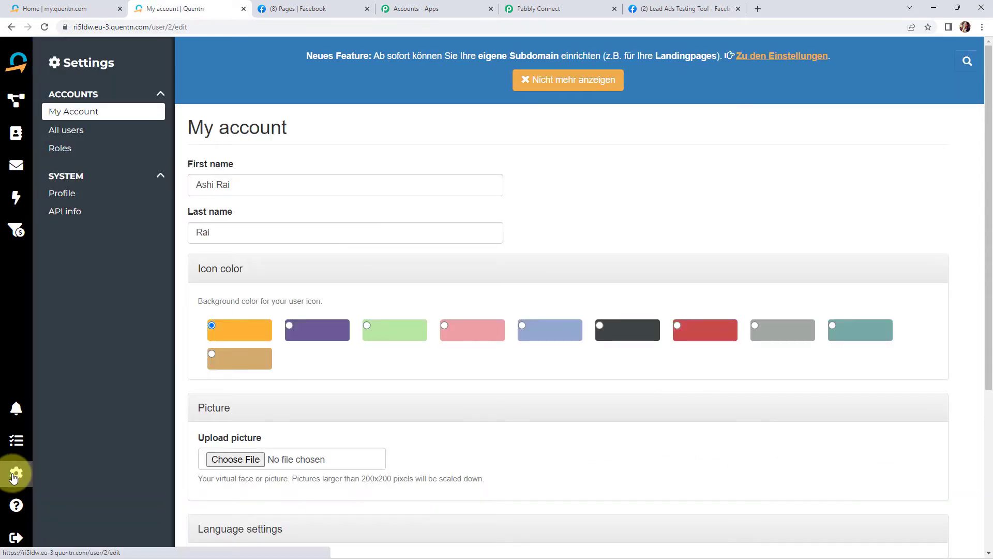
{"action": "left_click", "coordinate": [65, 212]}
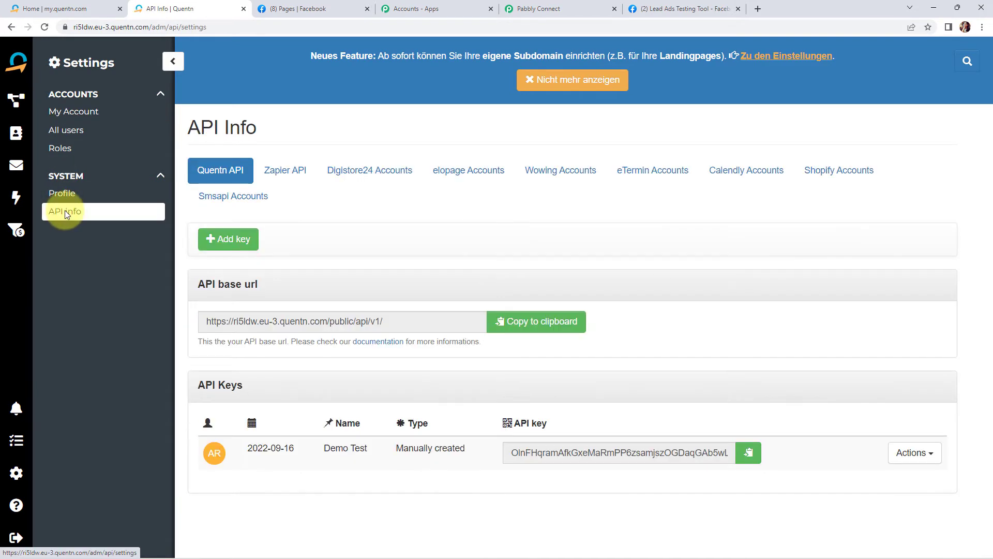
{"action": "left_click", "coordinate": [238, 243]}
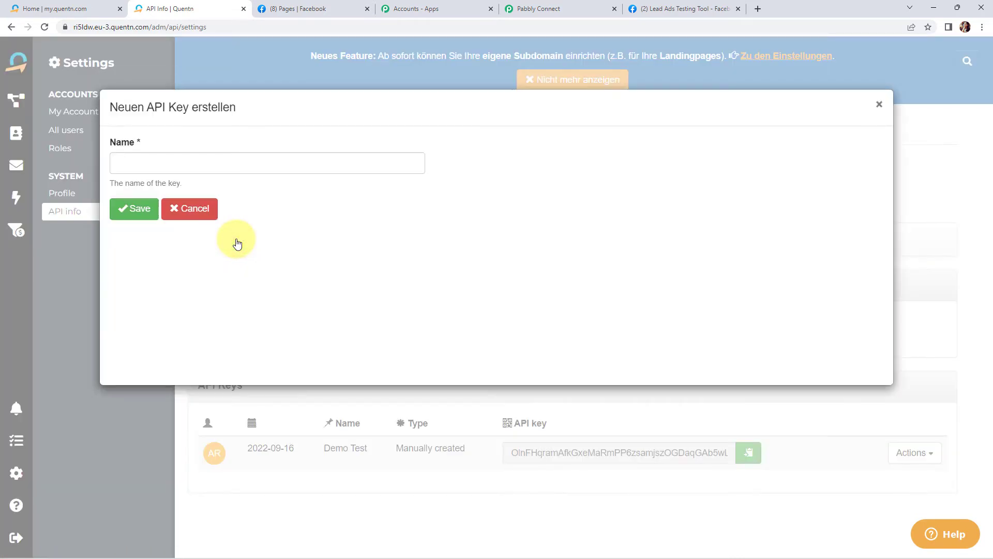
{"action": "left_click", "coordinate": [142, 163]}
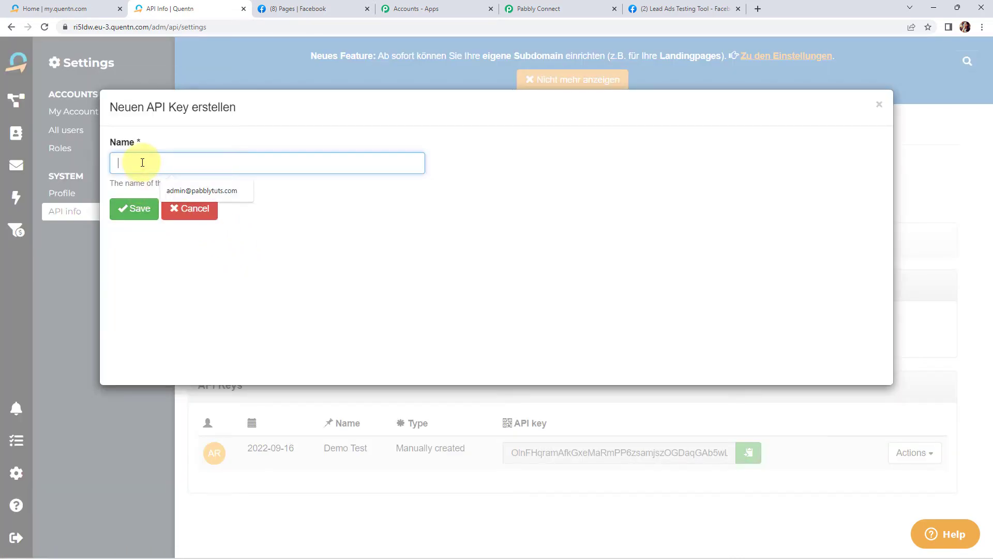
{"action": "type", "text": "Test Key"}
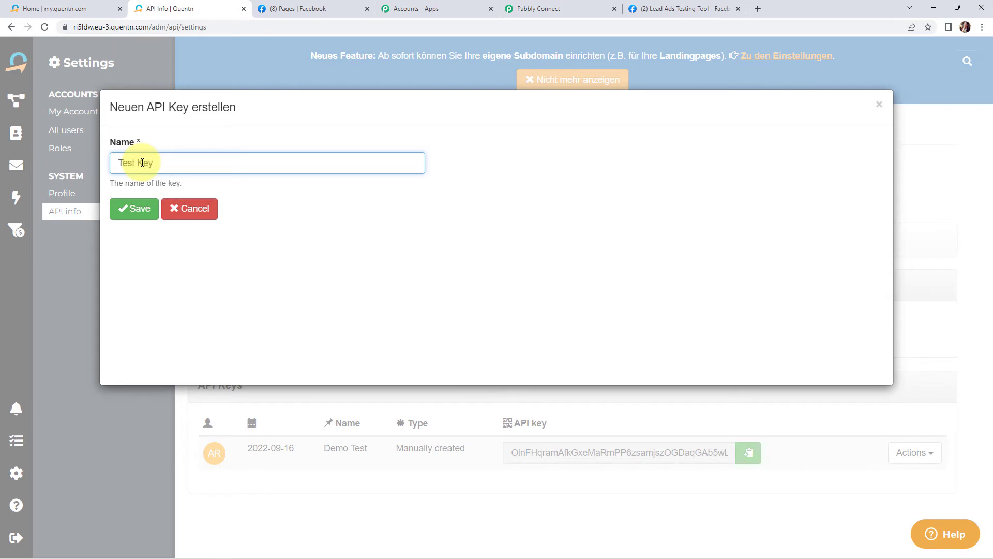
{"action": "left_click", "coordinate": [138, 209]}
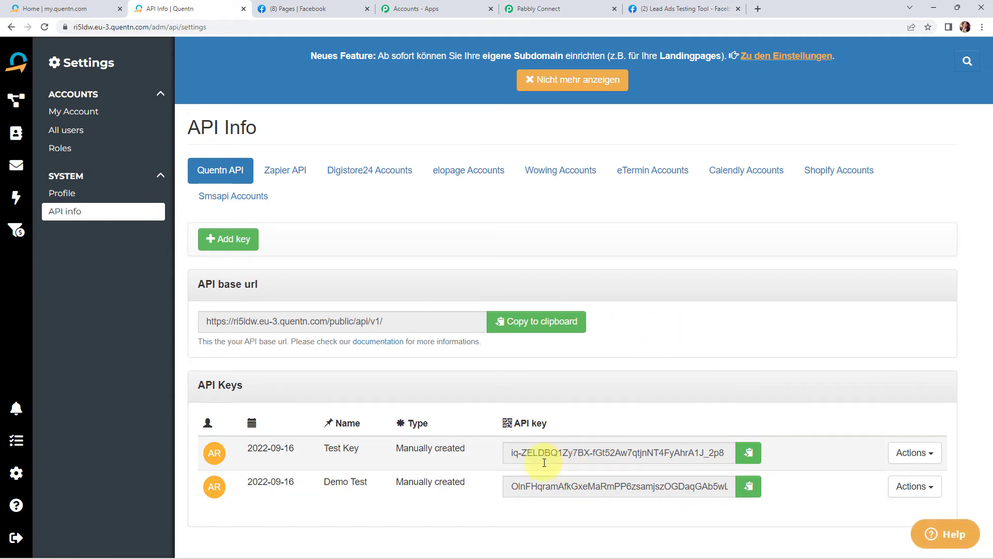
Copy the new Quentn API key and paste it into the connection's Token field.
{"action": "triple_click", "coordinate": [725, 450]}
{"action": "key", "text": "ctrl+c"}
{"action": "right_click", "coordinate": [611, 448]}
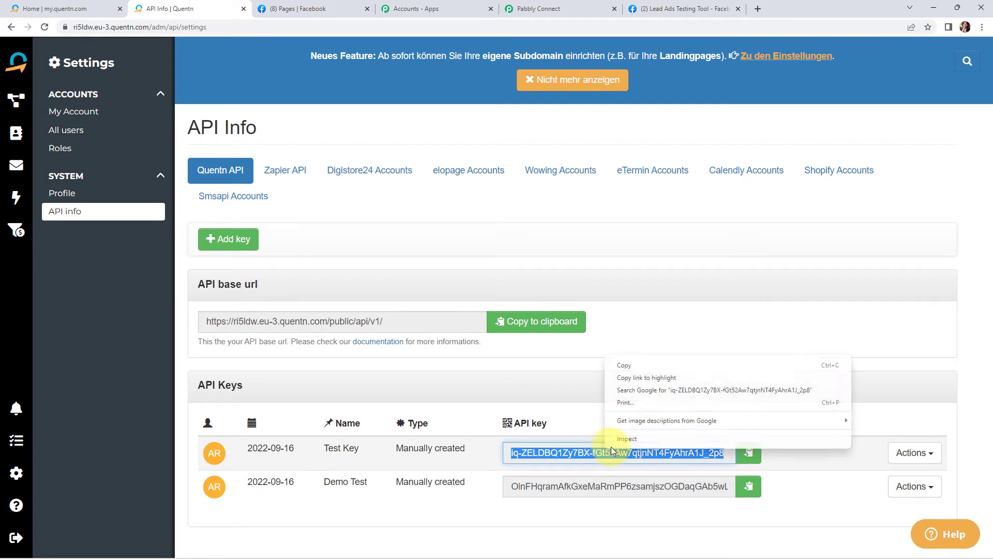
{"action": "left_click", "coordinate": [635, 367]}
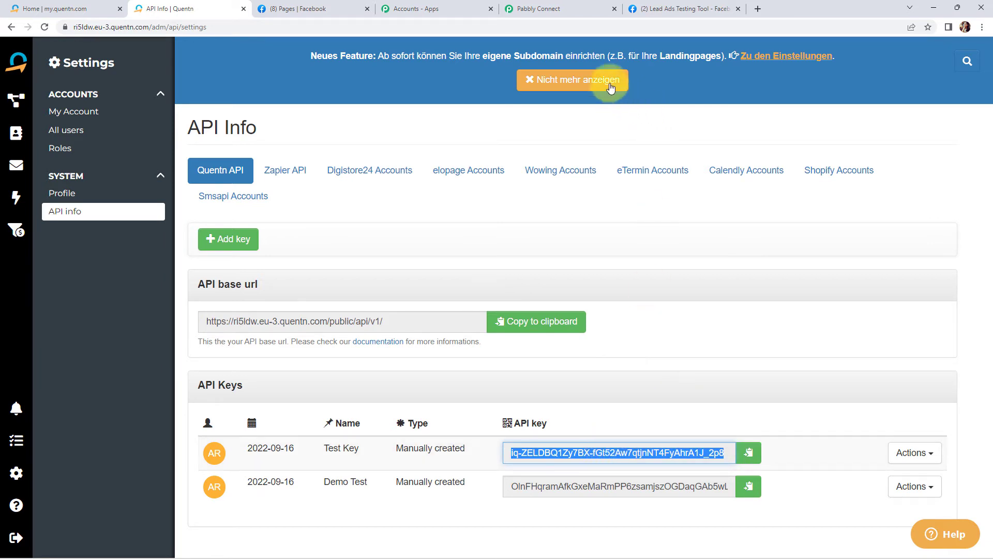
{"action": "left_click", "coordinate": [532, 16]}
{"action": "left_click", "coordinate": [520, 246]}
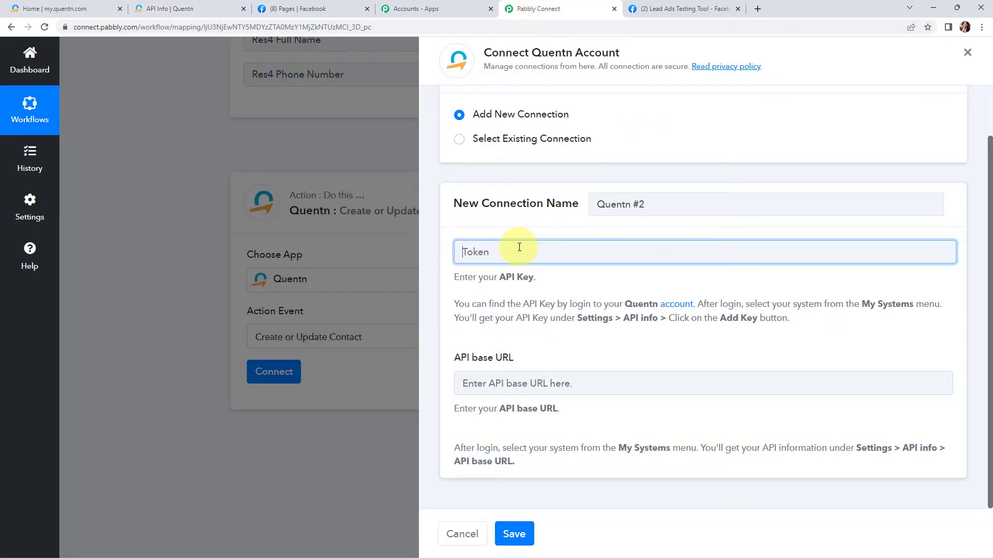
{"action": "key", "text": "ctrl+v"}
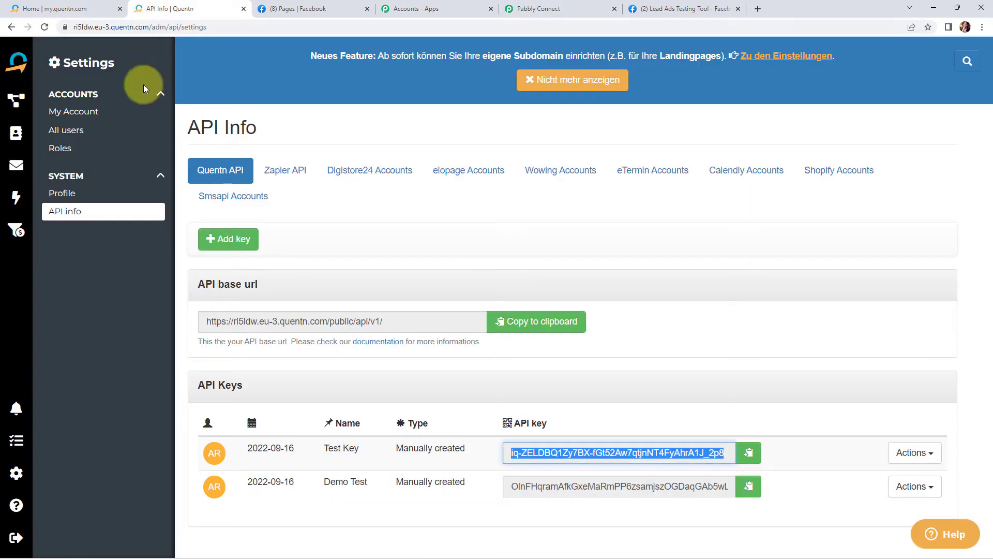
Copy Quentn's API base URL, paste it into the API base URL field, and save the connection.
{"action": "left_click", "coordinate": [151, 9]}
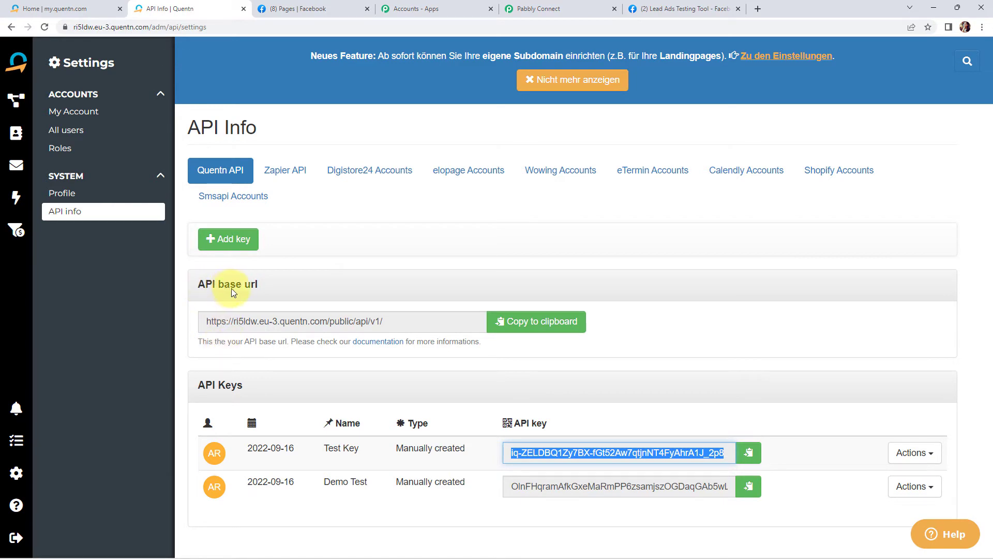
{"action": "left_click", "coordinate": [507, 322]}
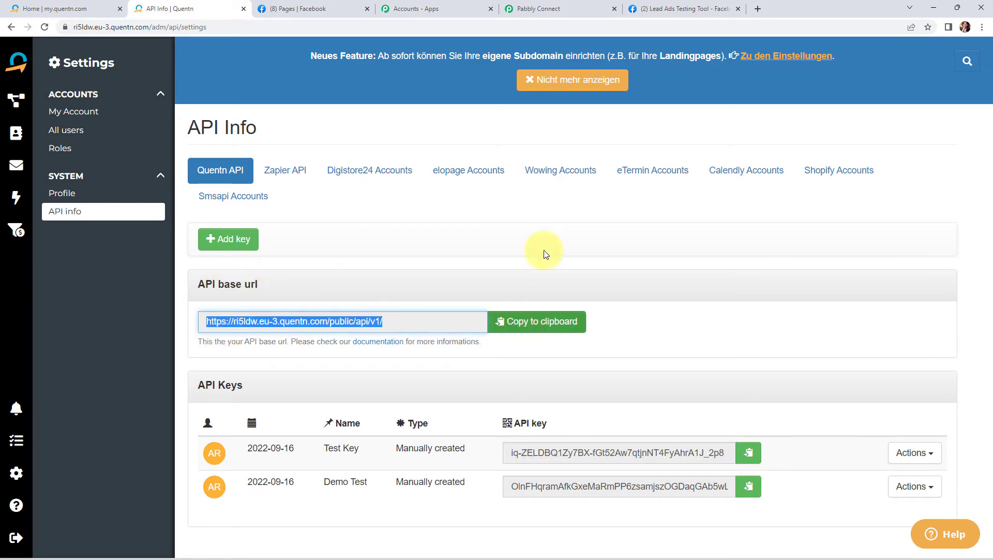
{"action": "left_click", "coordinate": [545, 11]}
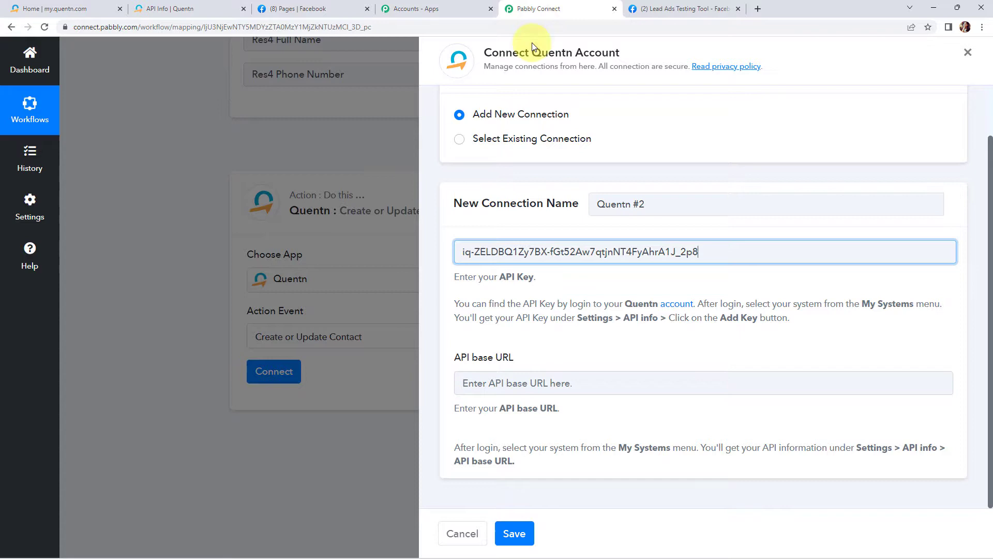
{"action": "left_click", "coordinate": [480, 378]}
{"action": "key", "text": "ctrl+v"}
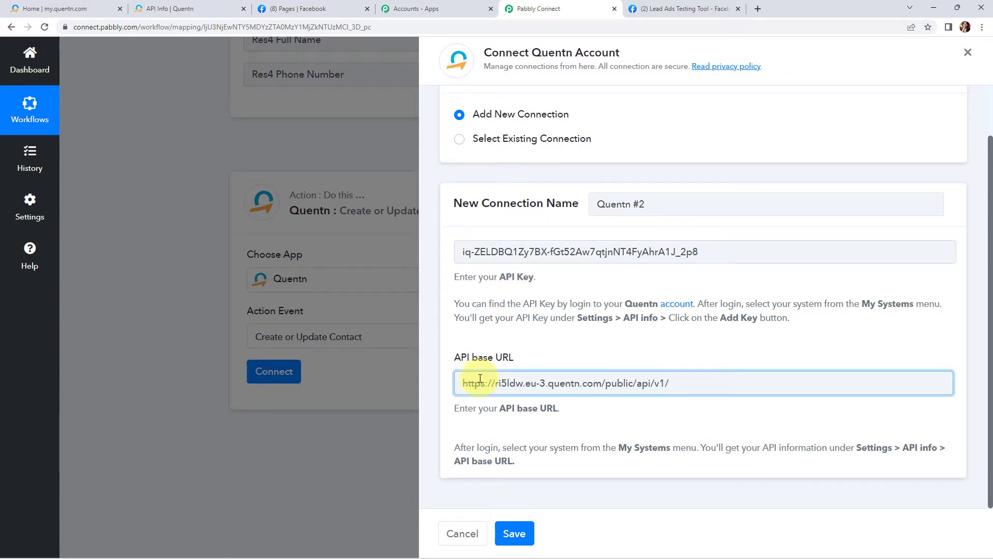
{"action": "left_click", "coordinate": [514, 536]}
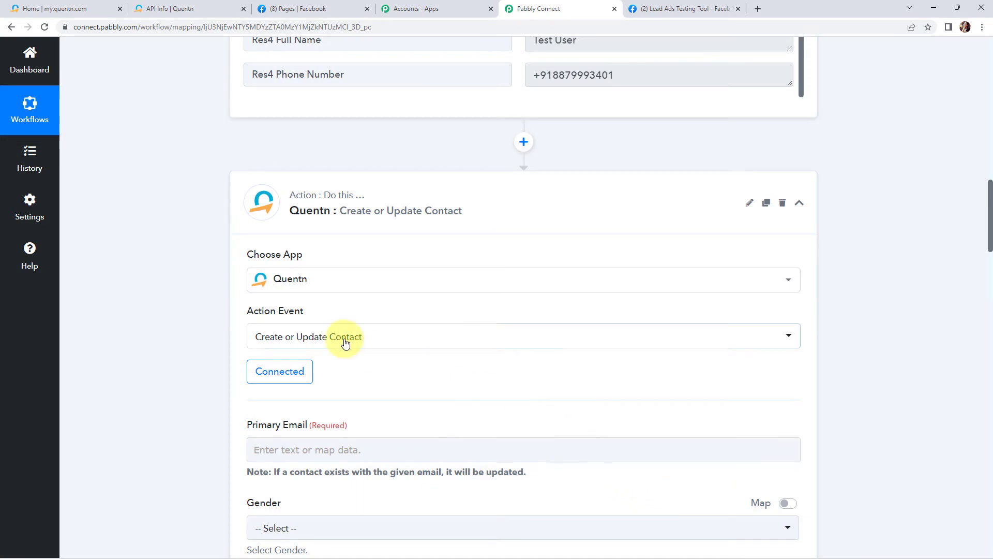
Map the Primary Email field to the lead's Res4 Email from the Facebook trigger.
{"action": "scroll", "coordinate": [472, 335], "scroll_direction": "down", "scroll_amount": 3}
{"action": "scroll", "coordinate": [472, 335], "scroll_direction": "down", "scroll_amount": 2}
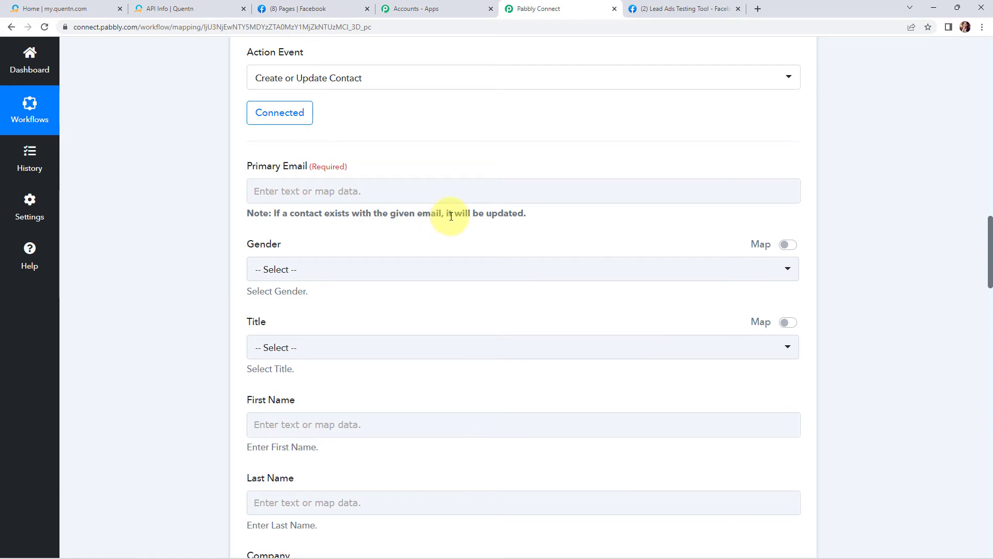
{"action": "left_click", "coordinate": [385, 193]}
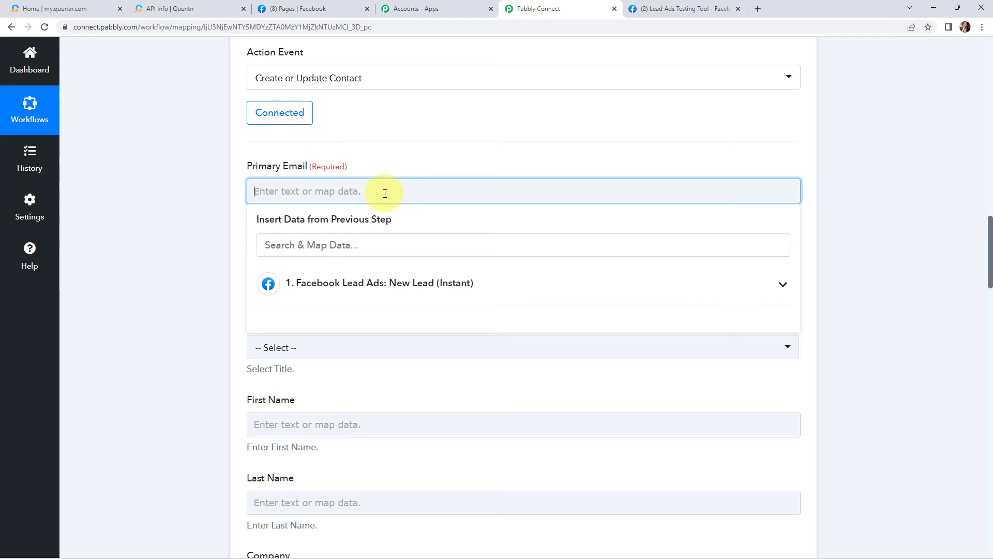
{"action": "left_click", "coordinate": [382, 286]}
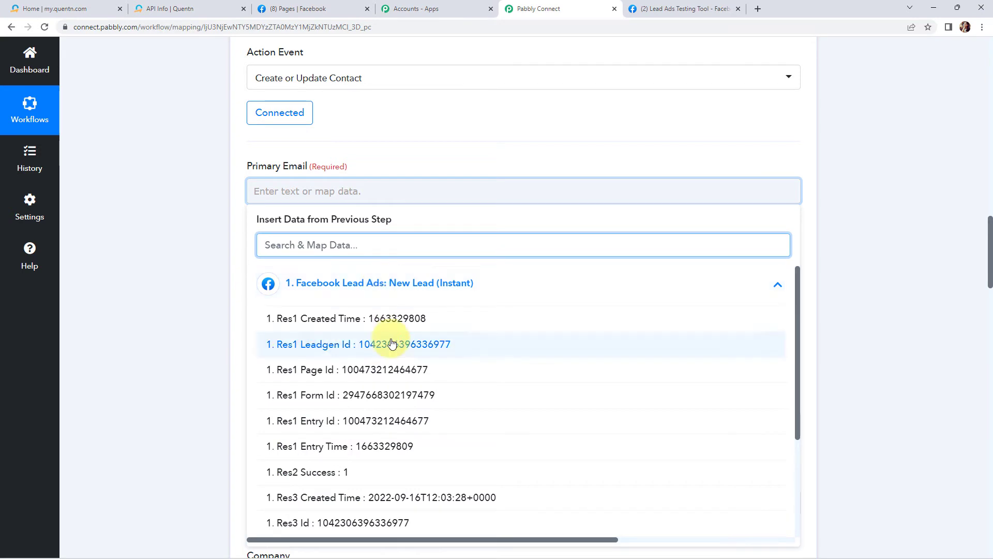
{"action": "scroll", "coordinate": [381, 362], "scroll_direction": "down", "scroll_amount": 3}
{"action": "left_click", "coordinate": [380, 469]}
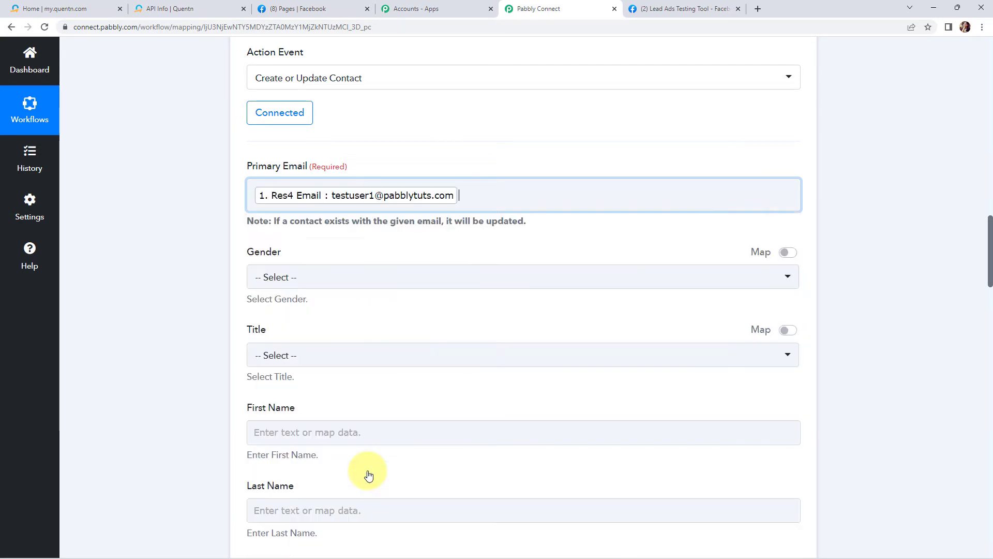
{"action": "left_click", "coordinate": [210, 306]}
Set the contact's Gender to Mr and Title to Prof.
{"action": "scroll", "coordinate": [210, 307], "scroll_direction": "down", "scroll_amount": 1}
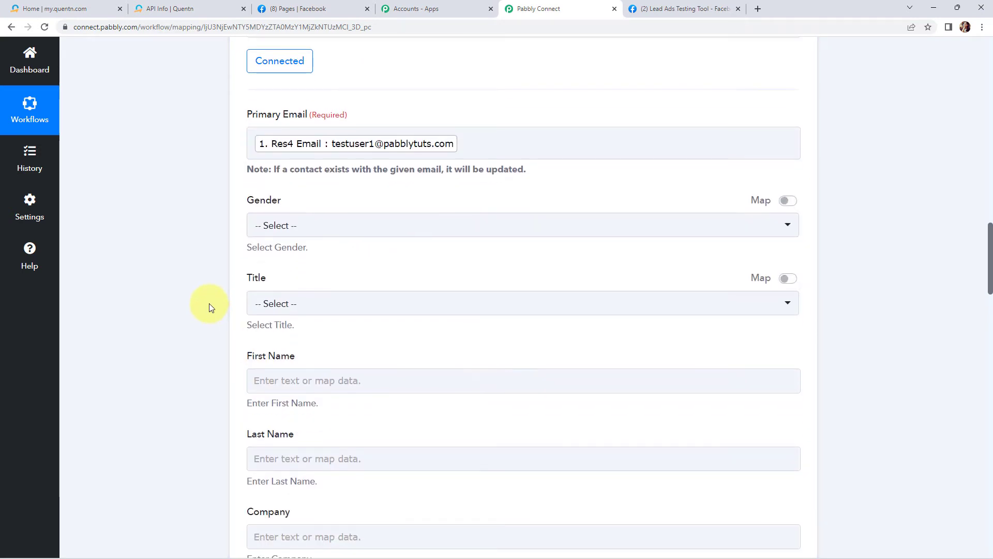
{"action": "left_click", "coordinate": [305, 225]}
{"action": "left_click", "coordinate": [267, 305]}
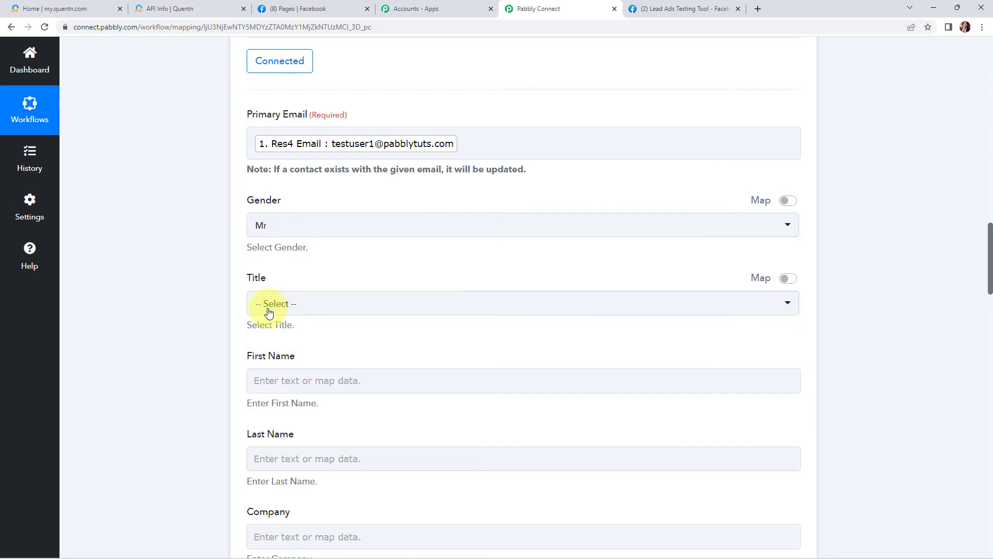
{"action": "left_click", "coordinate": [302, 304]}
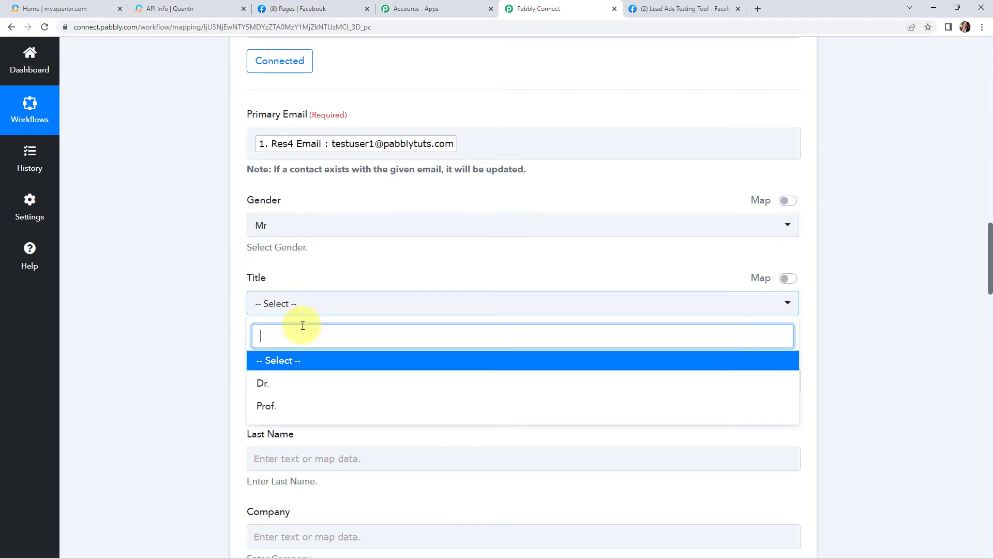
{"action": "left_click", "coordinate": [262, 408]}
Map the First Name field to the lead's Res4 Full Name.
{"action": "scroll", "coordinate": [208, 366], "scroll_direction": "down", "scroll_amount": 2}
{"action": "scroll", "coordinate": [207, 366], "scroll_direction": "down", "scroll_amount": 2}
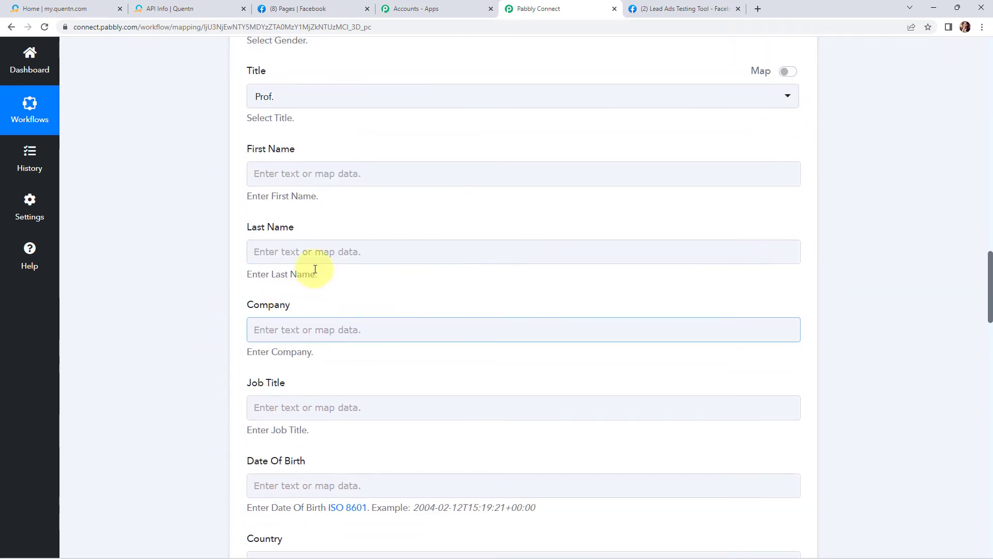
{"action": "left_click", "coordinate": [348, 171]}
{"action": "left_click", "coordinate": [368, 264]}
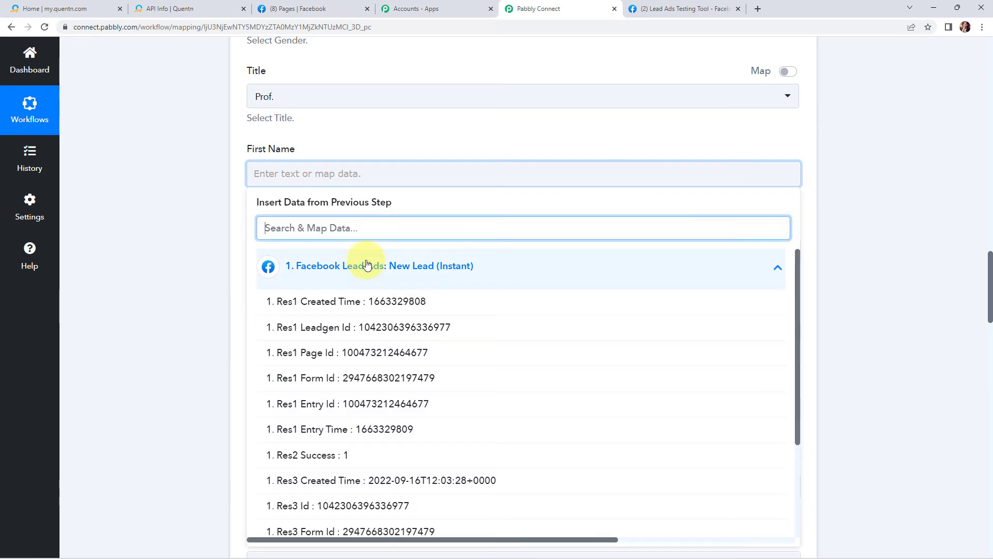
{"action": "scroll", "coordinate": [377, 347], "scroll_direction": "down", "scroll_amount": 2}
{"action": "scroll", "coordinate": [377, 347], "scroll_direction": "down", "scroll_amount": 1}
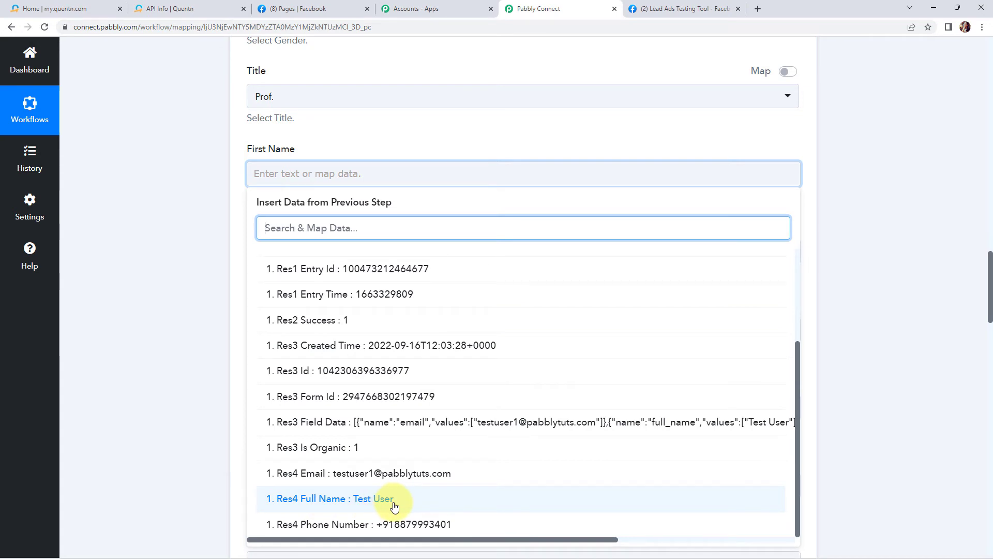
{"action": "left_click", "coordinate": [157, 393]}
Insert a new action step between the Facebook trigger and the Quentn action.
{"action": "scroll", "coordinate": [157, 393], "scroll_direction": "up", "scroll_amount": 10}
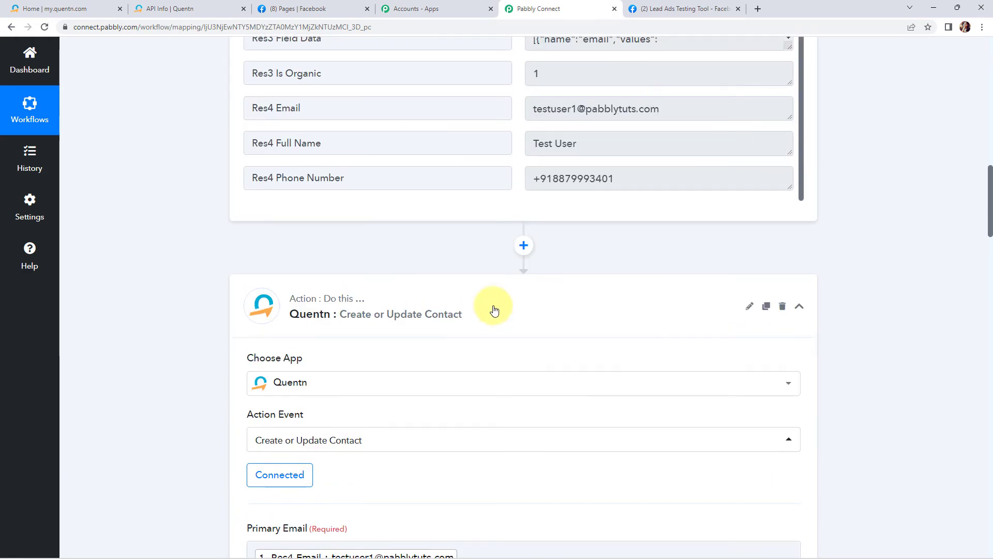
{"action": "left_click", "coordinate": [525, 244]}
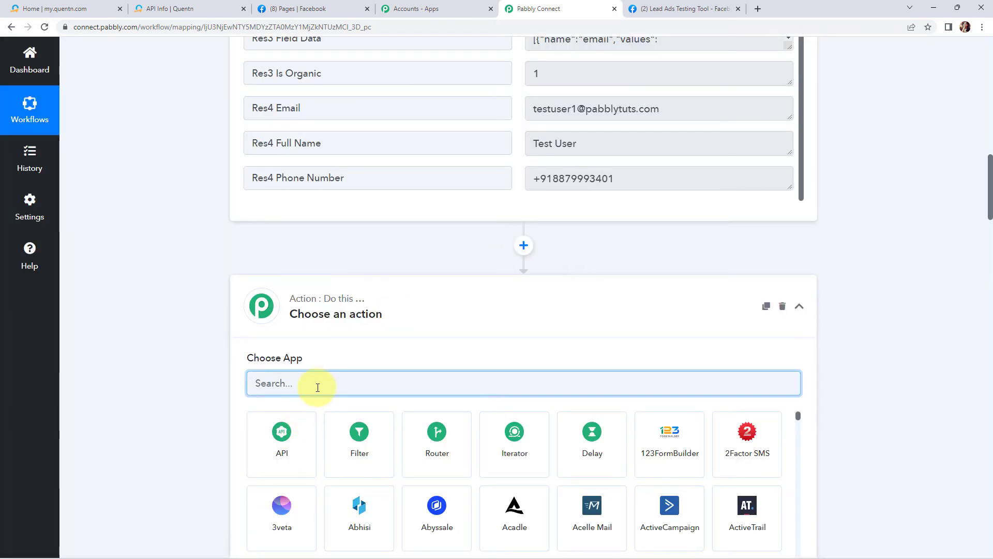
Set the new step to the Text Formatter by Pabbly app with the Split Text action event and connect it.
{"action": "type", "text": "text"}
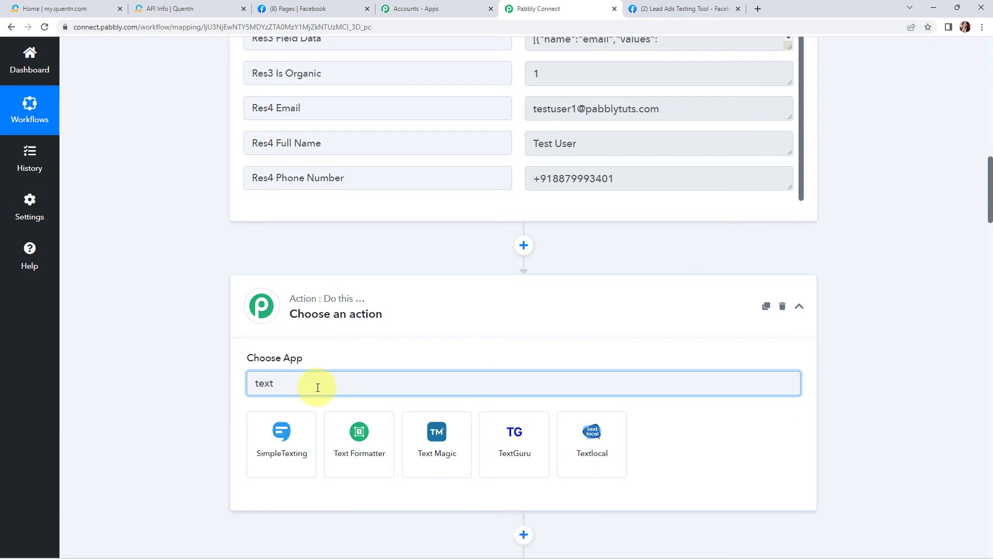
{"action": "left_click", "coordinate": [359, 445]}
{"action": "scroll", "coordinate": [427, 414], "scroll_direction": "down", "scroll_amount": 2}
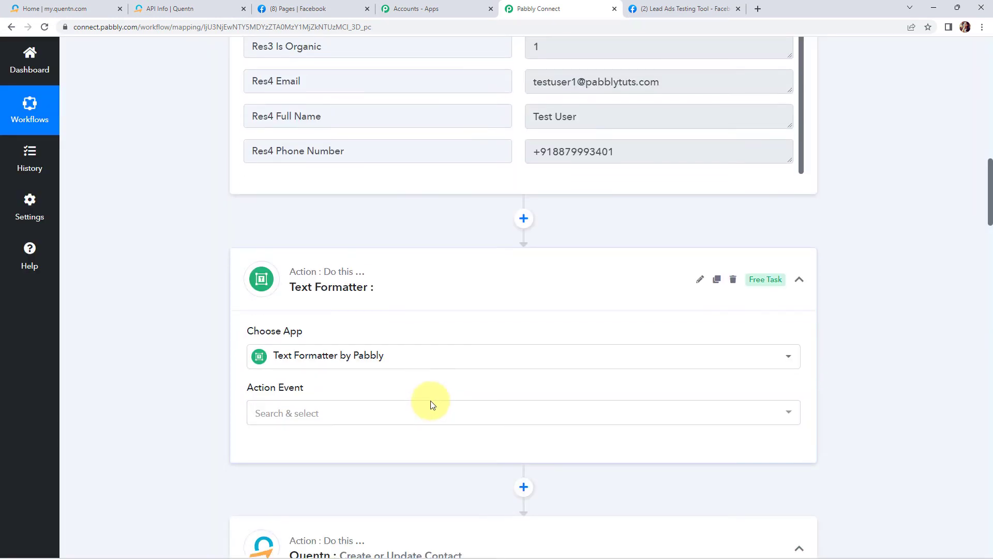
{"action": "left_click", "coordinate": [325, 334]}
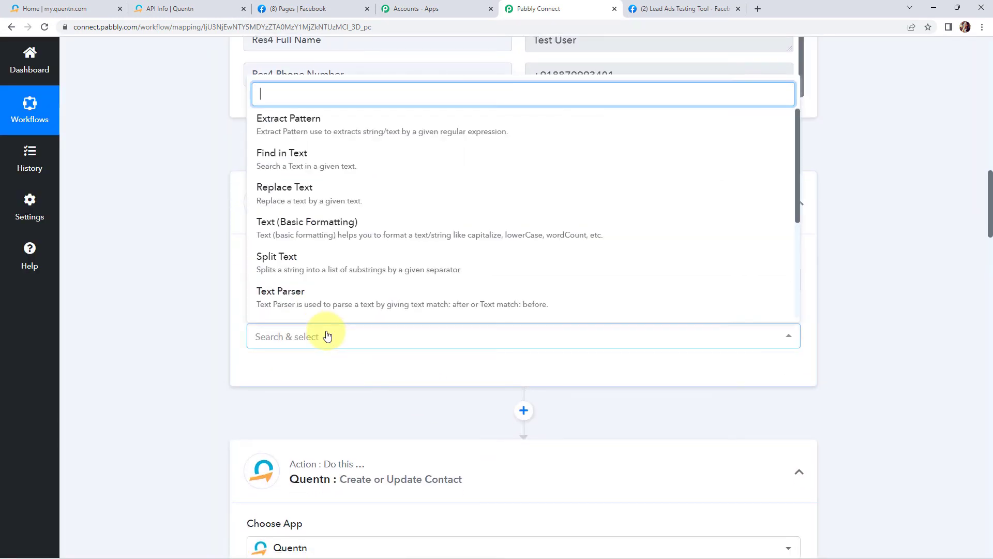
{"action": "left_click", "coordinate": [309, 265]}
{"action": "left_click", "coordinate": [278, 374]}
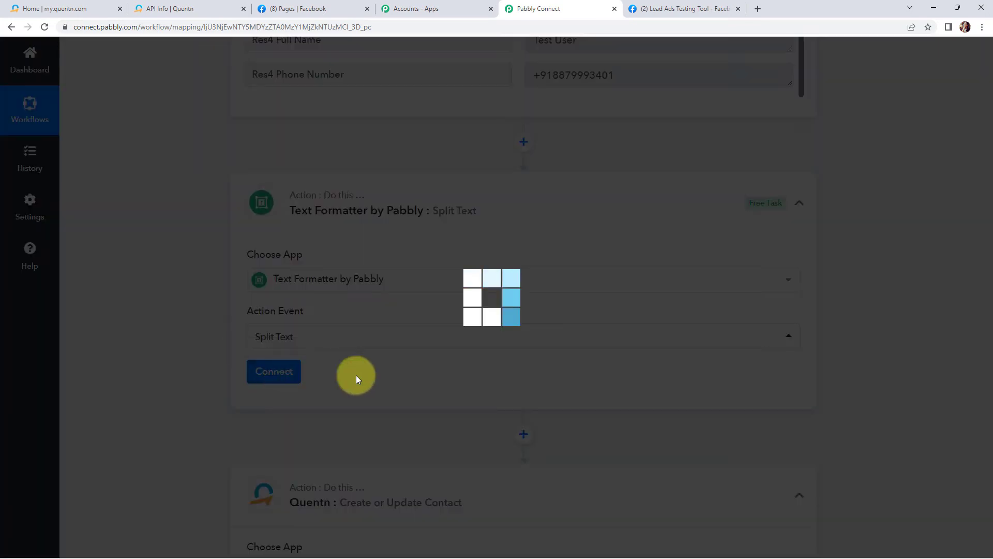
Map the Text to Split field to the lead's Res4 Full Name from the Facebook trigger.
{"action": "scroll", "coordinate": [423, 371], "scroll_direction": "down", "scroll_amount": 5}
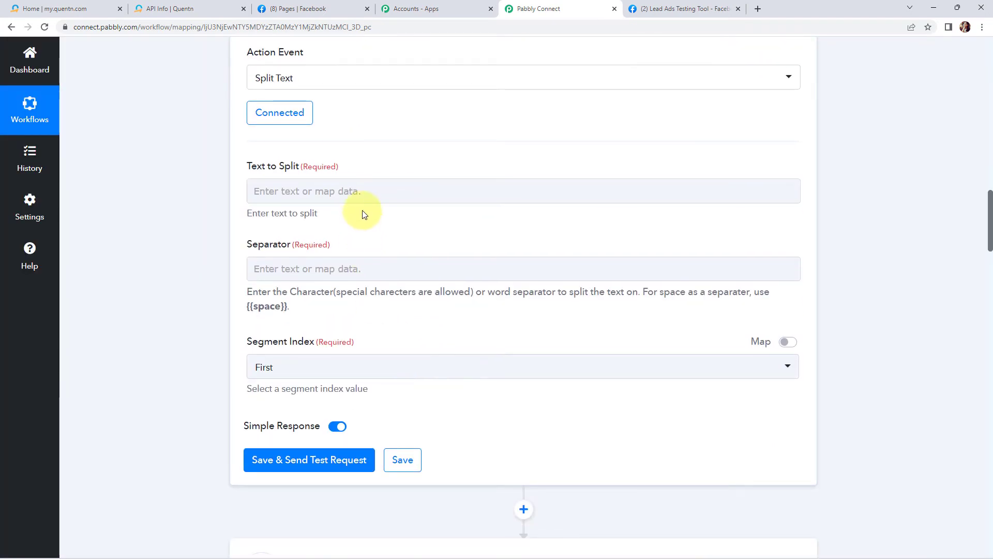
{"action": "left_click", "coordinate": [365, 192]}
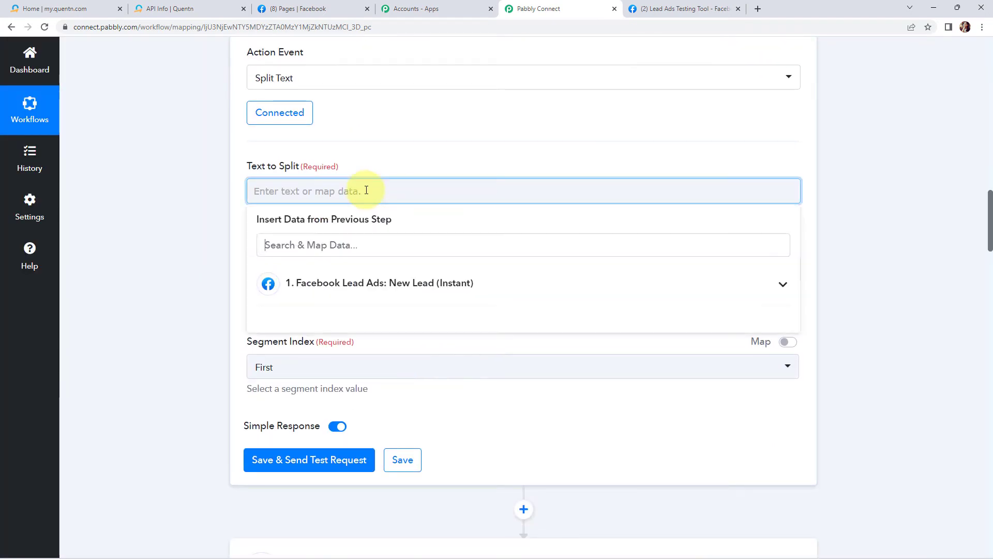
{"action": "left_click", "coordinate": [319, 285]}
{"action": "scroll", "coordinate": [381, 381], "scroll_direction": "down", "scroll_amount": 3}
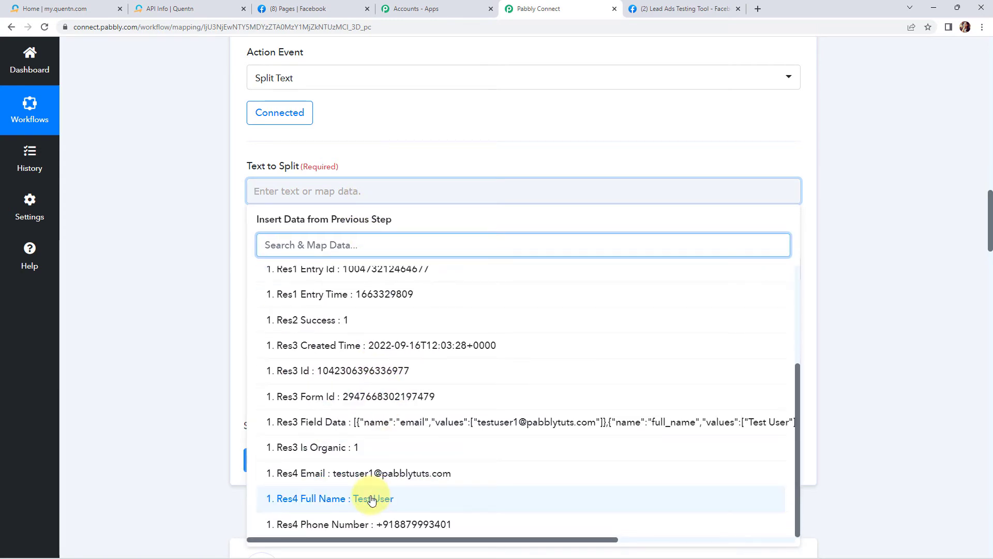
{"action": "left_click", "coordinate": [372, 500]}
{"action": "left_click", "coordinate": [168, 303]}
{"action": "scroll", "coordinate": [169, 303], "scroll_direction": "down", "scroll_amount": 1}
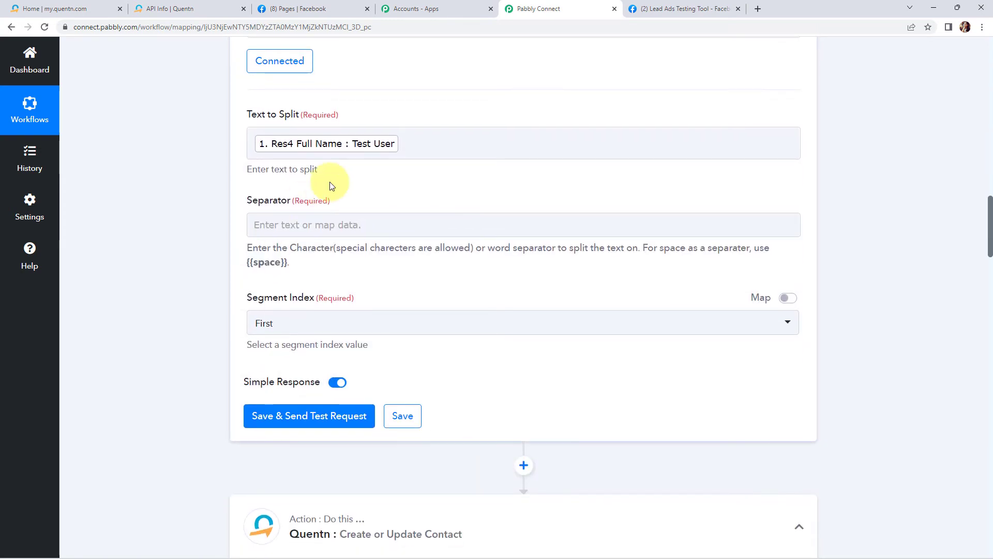
{"action": "left_click", "coordinate": [372, 145]}
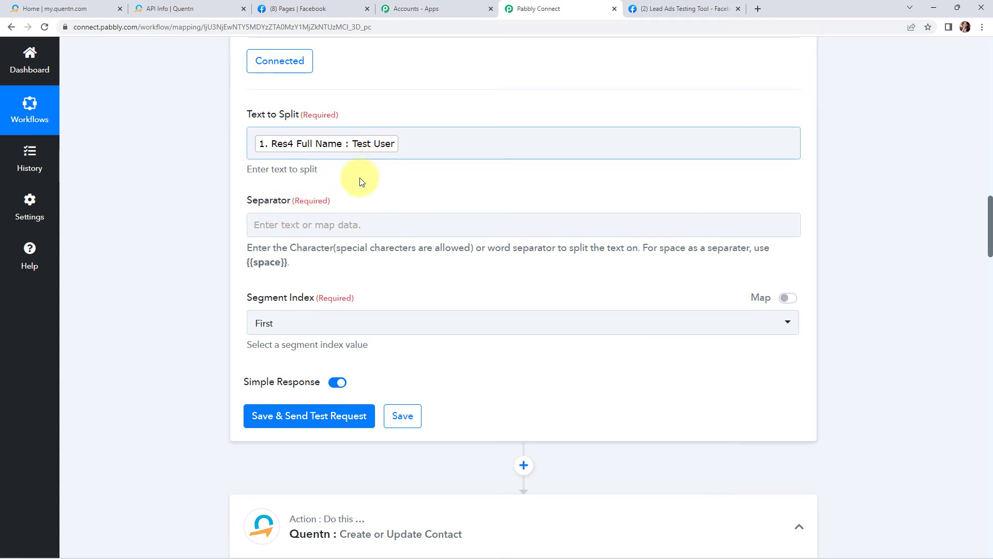
Set the separator to {{space}} and the segment index to All, then save and send a test request.
{"action": "left_click", "coordinate": [333, 223]}
{"action": "type", "text": "{{spac"}
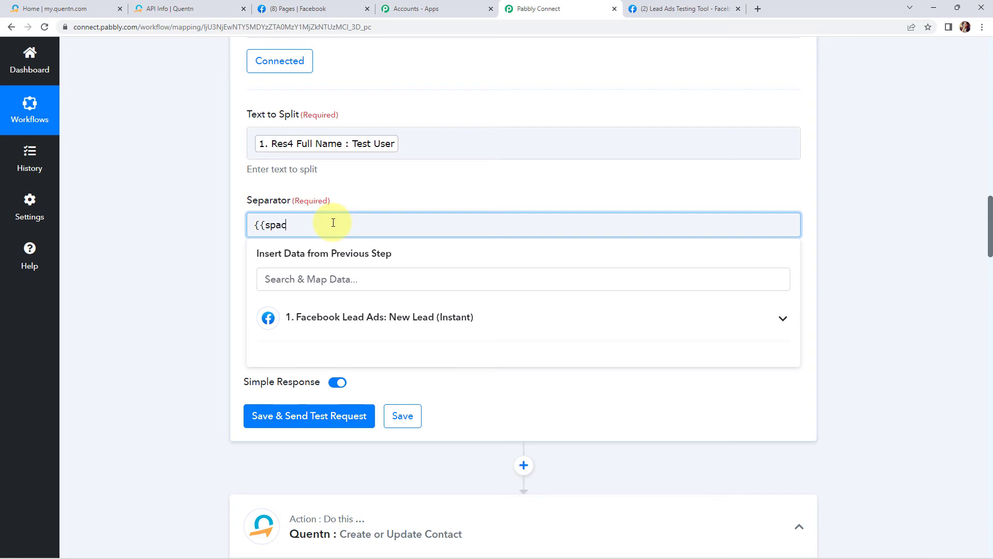
{"action": "type", "text": "}}"}
{"action": "left_click", "coordinate": [175, 235]}
{"action": "left_click", "coordinate": [302, 322]}
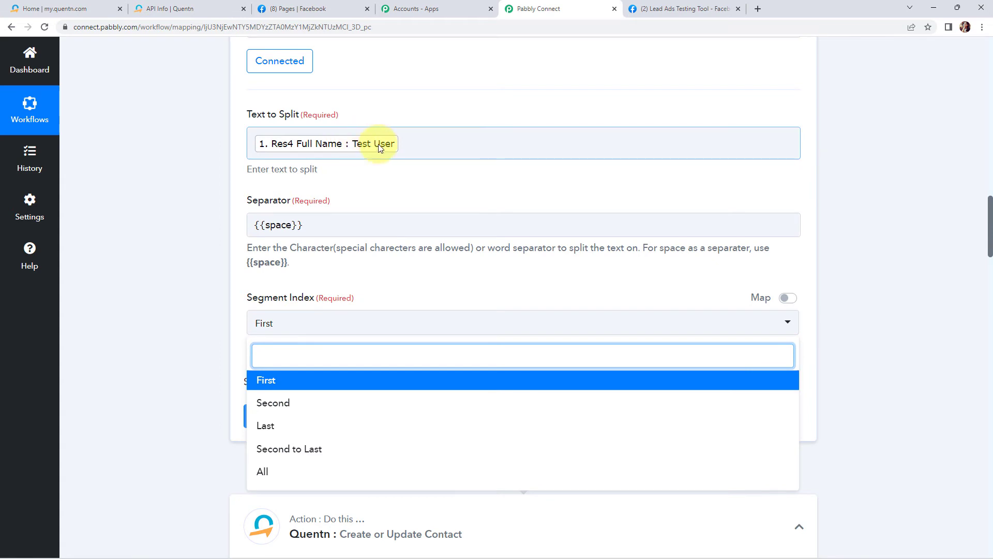
{"action": "left_click", "coordinate": [265, 473]}
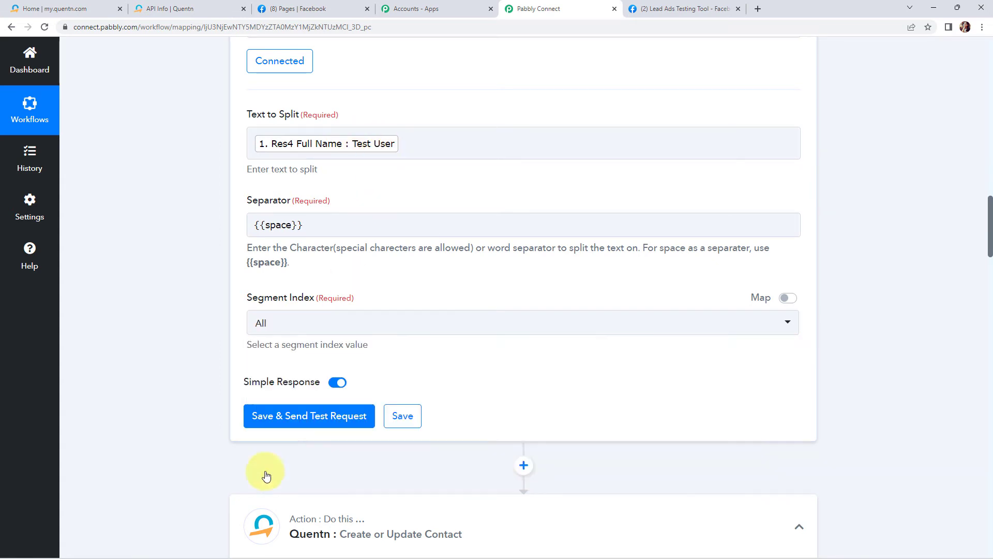
{"action": "left_click", "coordinate": [263, 414]}
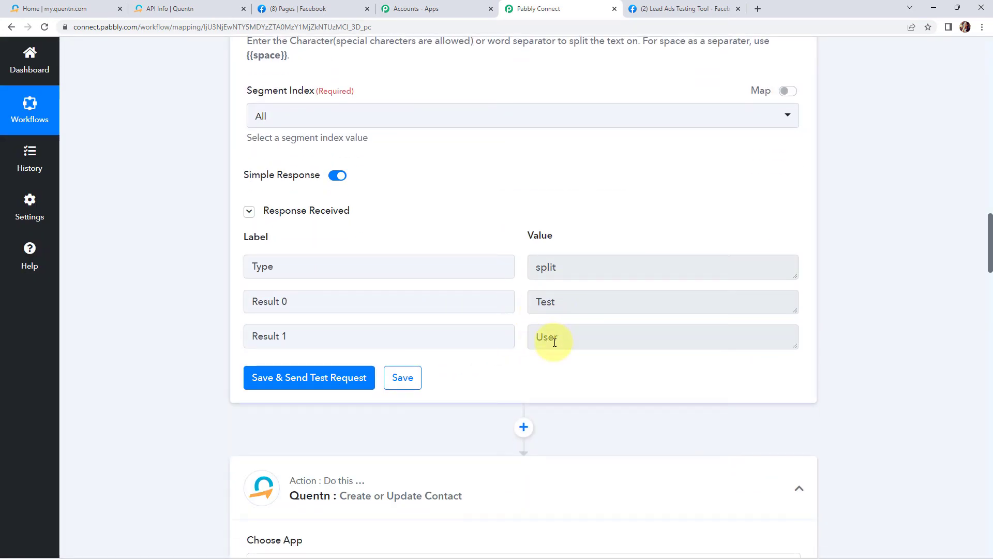
{"action": "scroll", "coordinate": [554, 340], "scroll_direction": "down", "scroll_amount": 9}
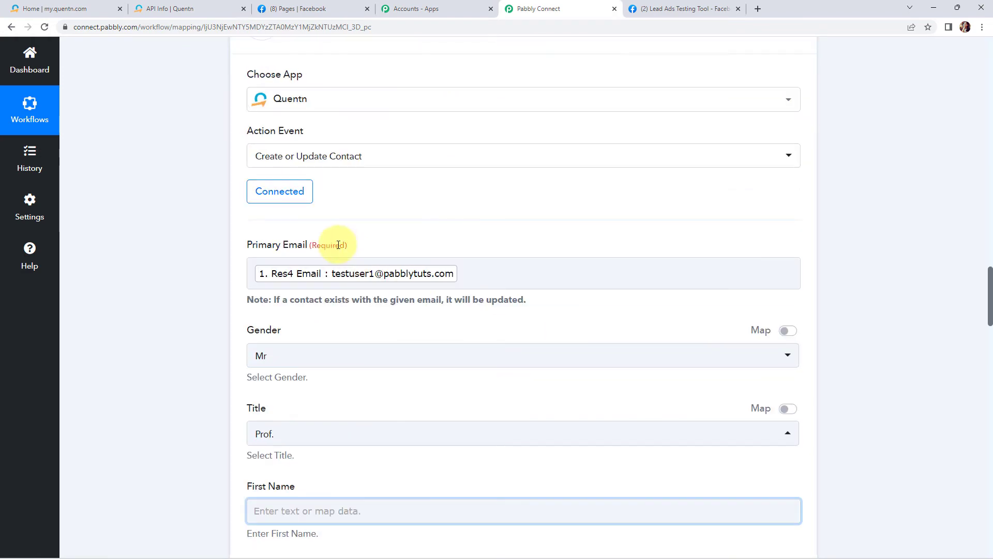
Reconnect the Quentn action using the existing Quentn #2 connection.
{"action": "left_click", "coordinate": [290, 195]}
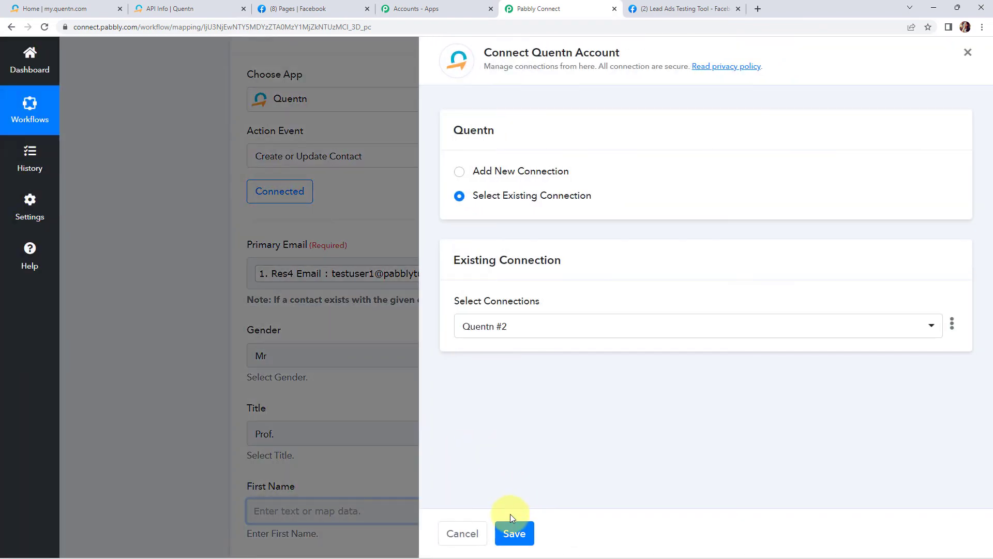
{"action": "left_click", "coordinate": [514, 530]}
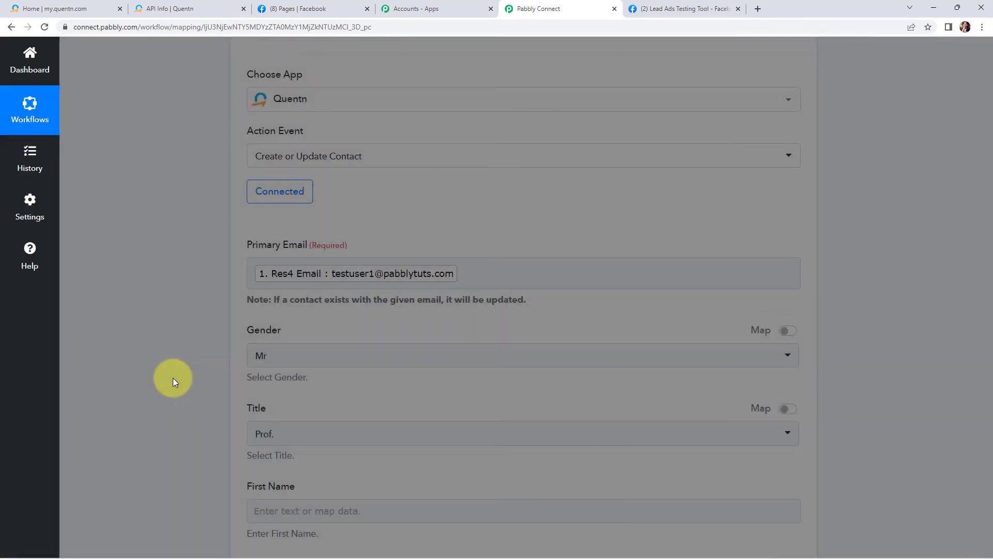
Map the Quentn First Name field to Result 0 from the Split Text step.
{"action": "scroll", "coordinate": [172, 378], "scroll_direction": "down", "scroll_amount": 7}
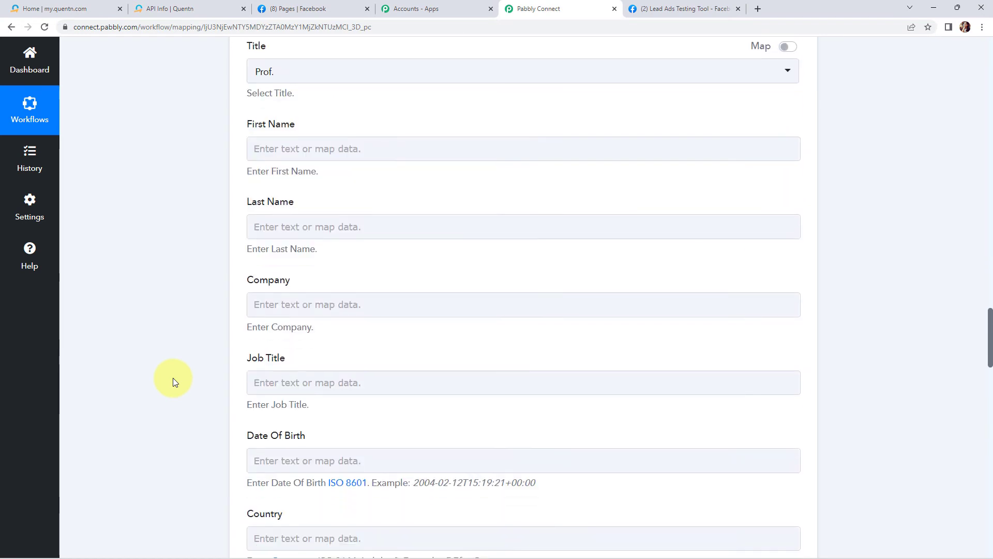
{"action": "left_click", "coordinate": [274, 148]}
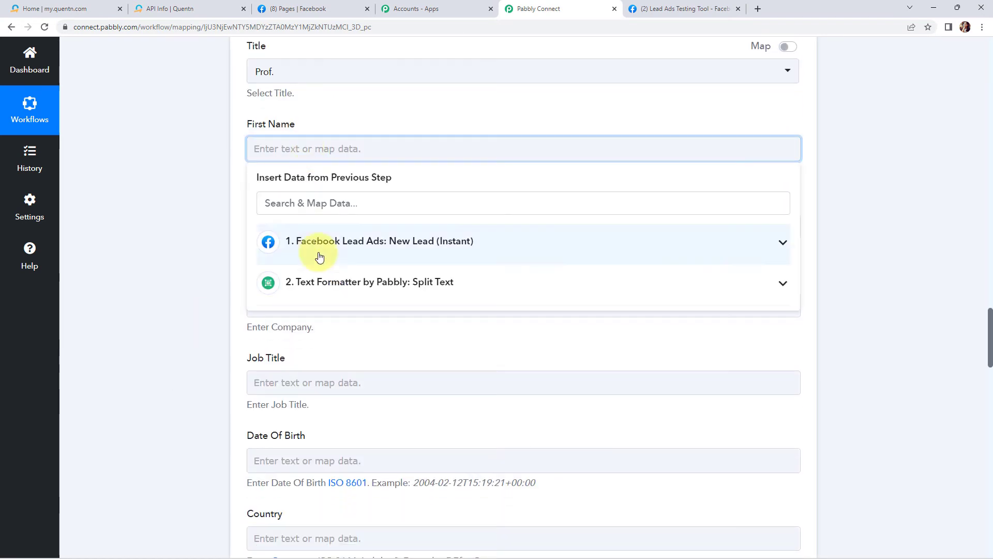
{"action": "left_click", "coordinate": [324, 290]}
{"action": "left_click", "coordinate": [317, 344]}
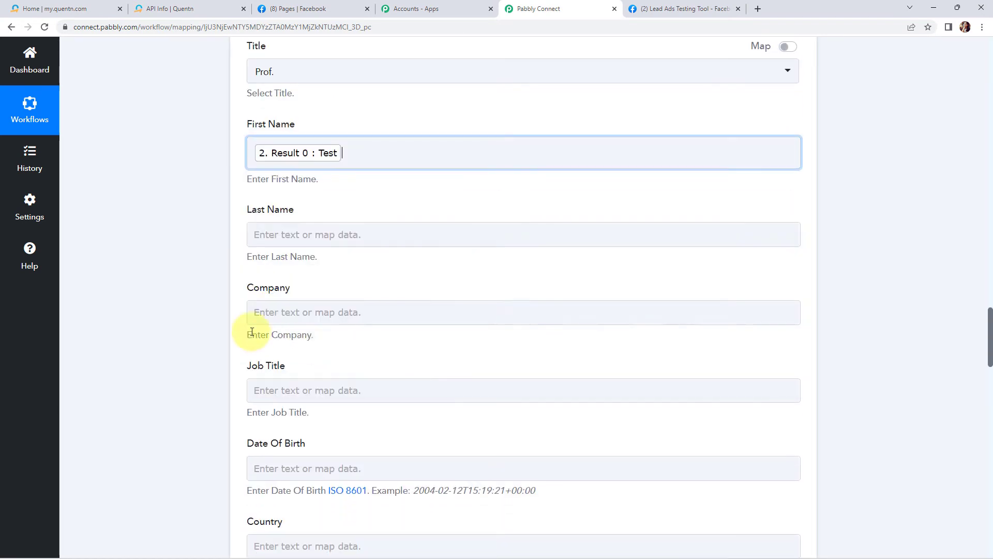
{"action": "left_click", "coordinate": [209, 308]}
Map the Last Name field to Result 1 from the Split Text step.
{"action": "left_click", "coordinate": [321, 228]}
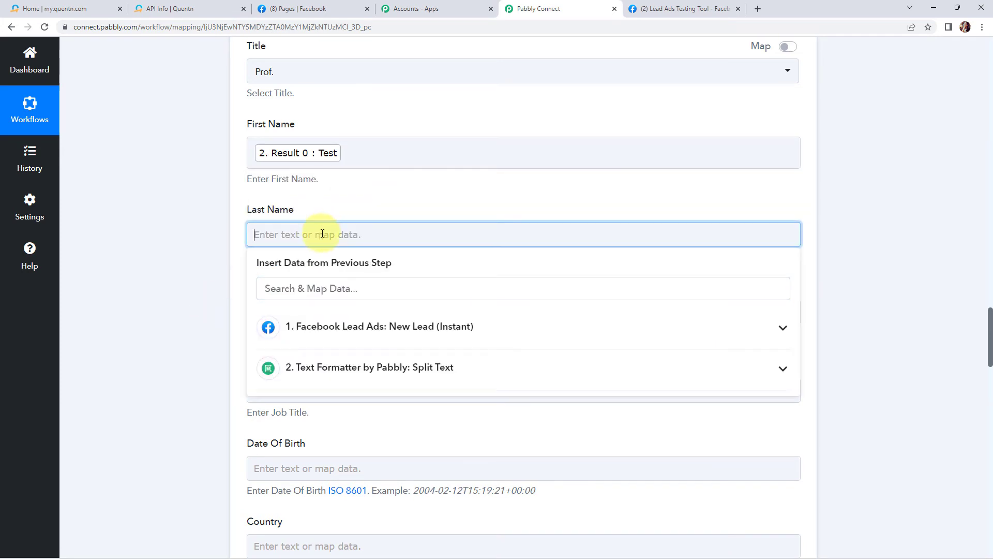
{"action": "left_click", "coordinate": [345, 368]}
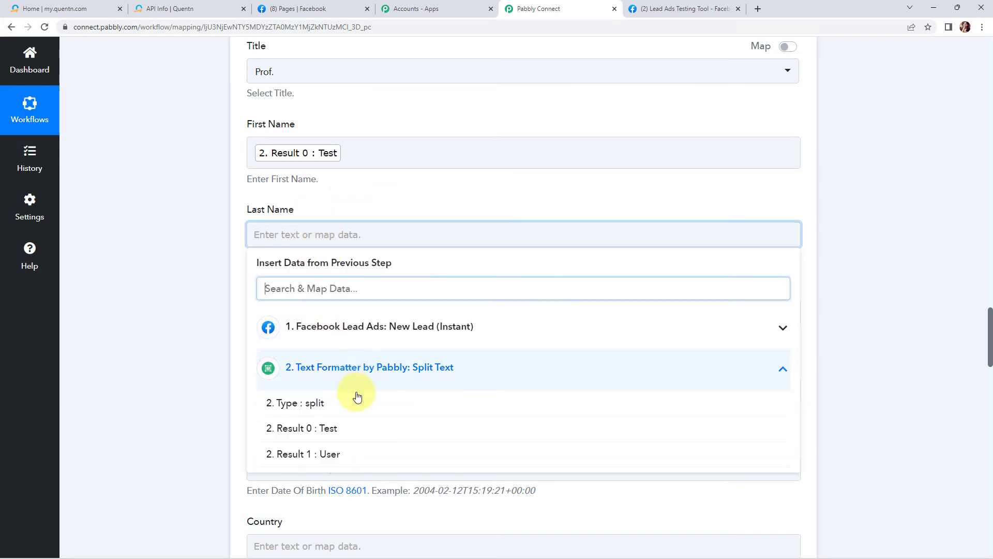
{"action": "left_click", "coordinate": [329, 452]}
{"action": "left_click", "coordinate": [197, 326]}
Enter an admin e-mail address in the required Secondary Email field.
{"action": "scroll", "coordinate": [196, 325], "scroll_direction": "down", "scroll_amount": 2}
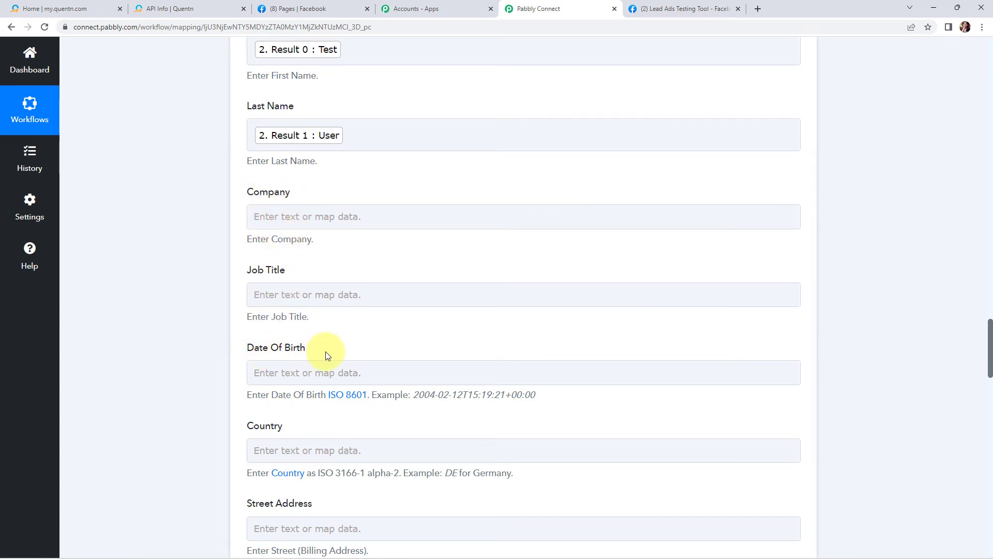
{"action": "scroll", "coordinate": [324, 351], "scroll_direction": "down", "scroll_amount": 2}
{"action": "scroll", "coordinate": [272, 379], "scroll_direction": "down", "scroll_amount": 5}
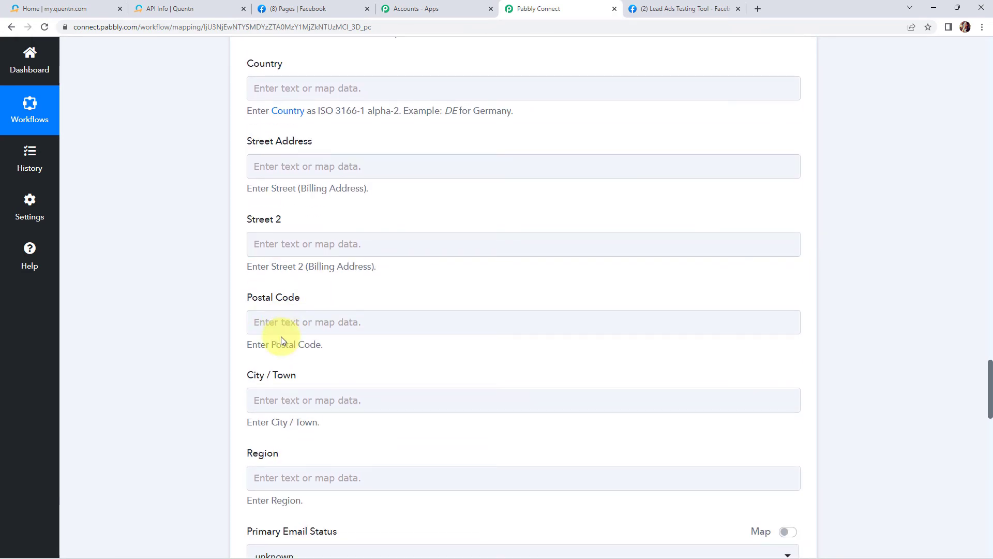
{"action": "scroll", "coordinate": [293, 335], "scroll_direction": "down", "scroll_amount": 5}
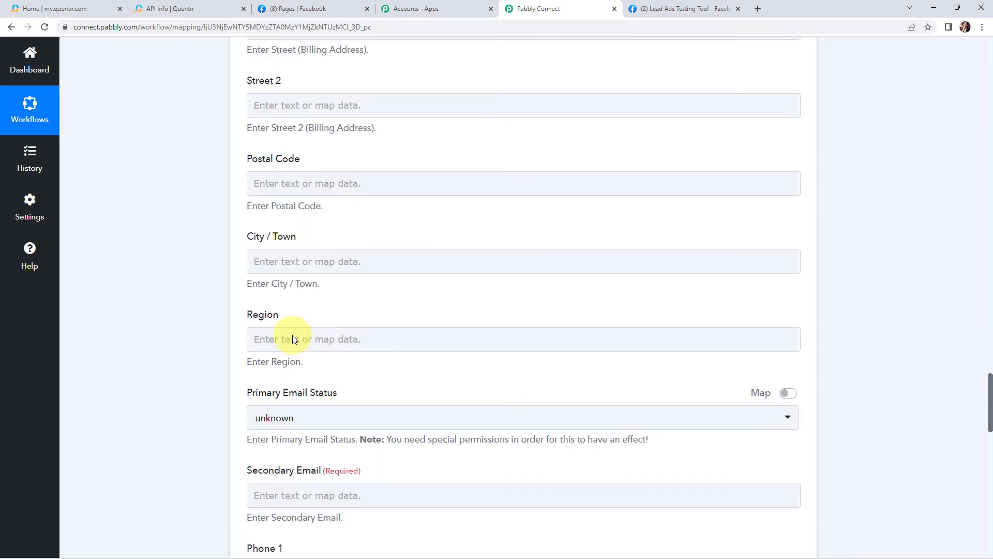
{"action": "scroll", "coordinate": [293, 334], "scroll_direction": "down", "scroll_amount": 1}
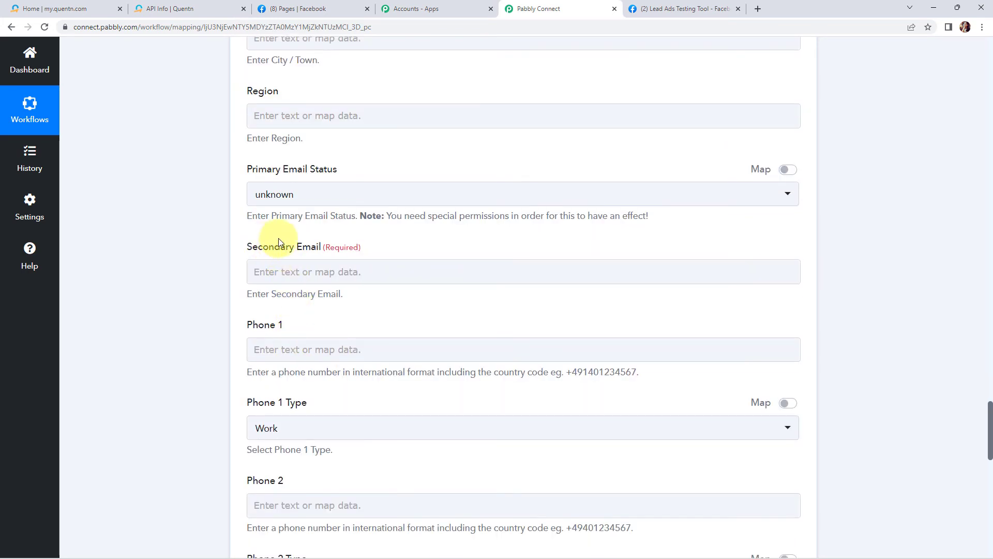
{"action": "left_click", "coordinate": [297, 273]}
{"action": "left_click", "coordinate": [298, 272]}
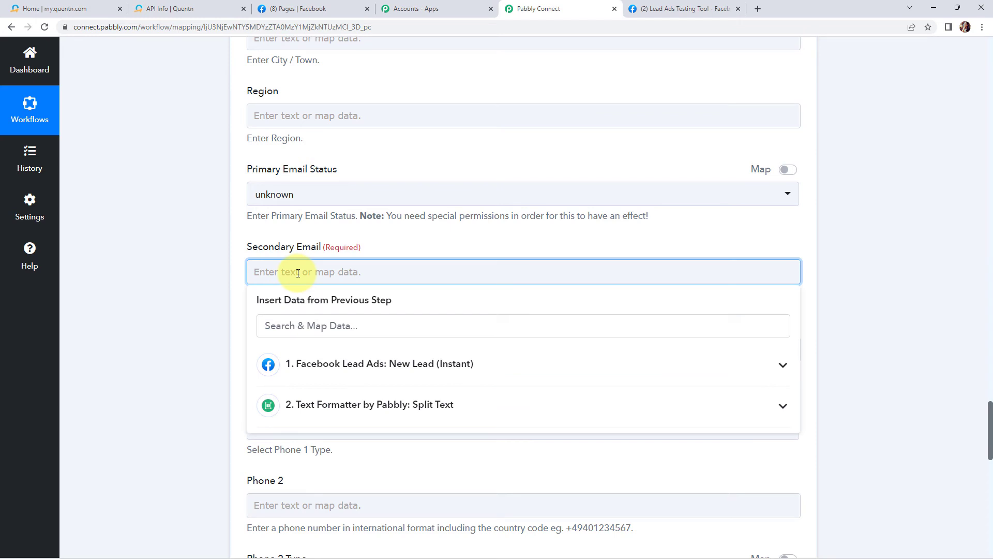
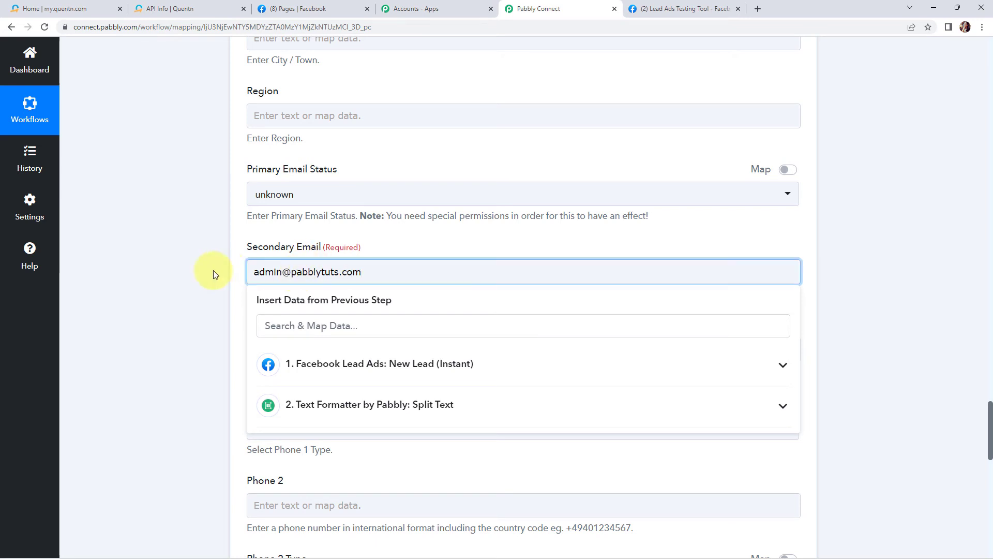
{"action": "left_click", "coordinate": [135, 277]}
Map the Phone 1 field to the lead's Res4 Phone Number from the Facebook trigger.
{"action": "scroll", "coordinate": [135, 274], "scroll_direction": "down", "scroll_amount": 3}
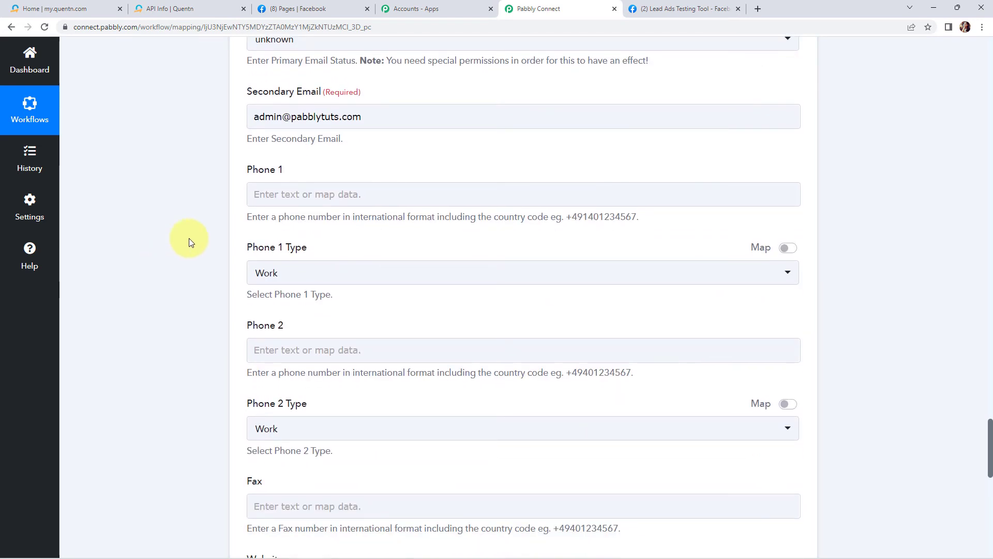
{"action": "left_click", "coordinate": [264, 194]}
{"action": "left_click", "coordinate": [301, 295]}
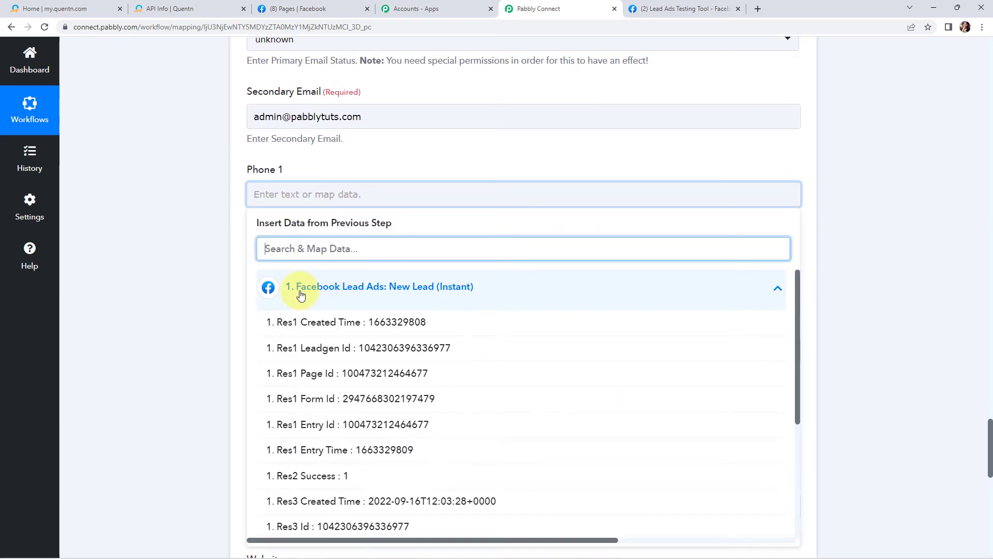
{"action": "scroll", "coordinate": [393, 372], "scroll_direction": "down", "scroll_amount": 3}
{"action": "left_click", "coordinate": [391, 525]}
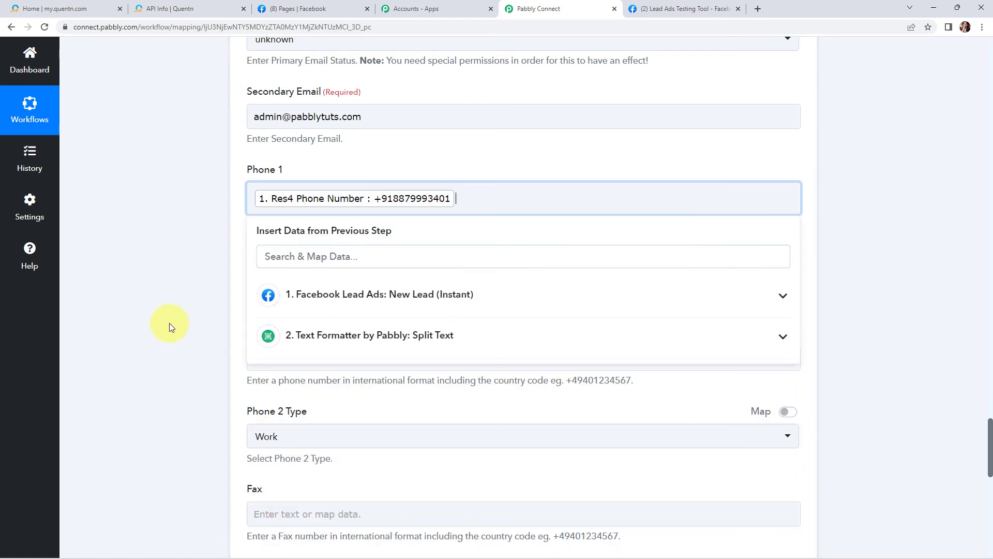
{"action": "left_click", "coordinate": [170, 327]}
Save the Quentn action and send a test request.
{"action": "scroll", "coordinate": [170, 327], "scroll_direction": "down", "scroll_amount": 3}
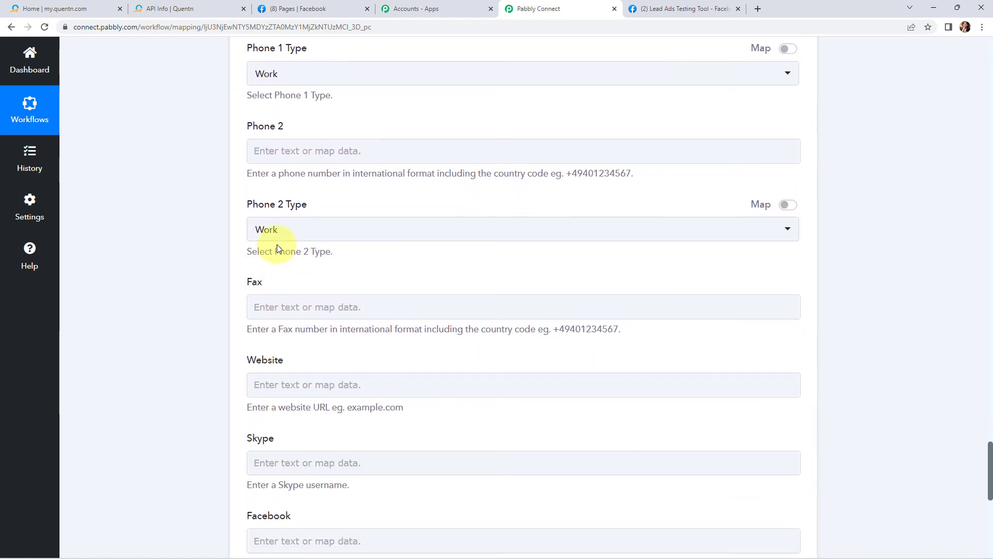
{"action": "scroll", "coordinate": [348, 312], "scroll_direction": "down", "scroll_amount": 2}
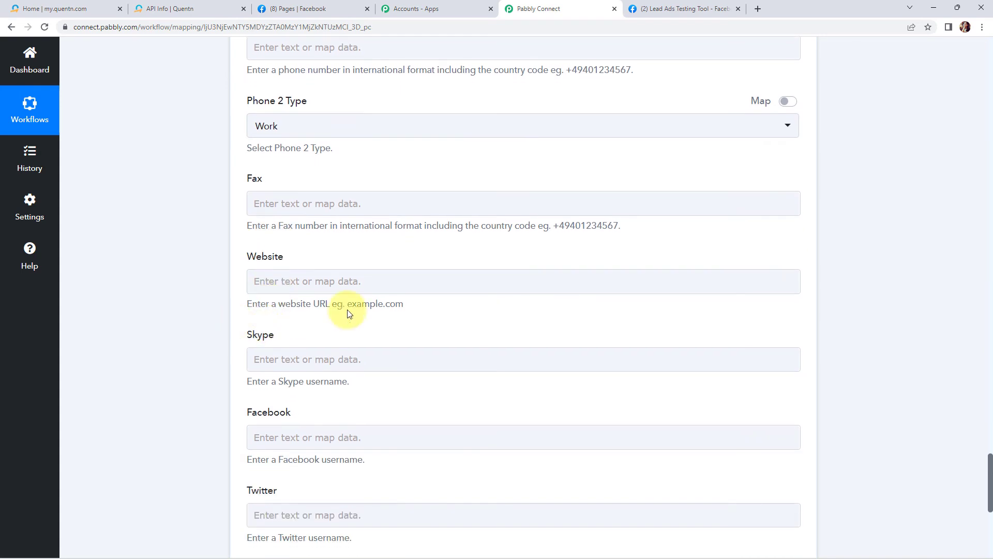
{"action": "scroll", "coordinate": [308, 342], "scroll_direction": "down", "scroll_amount": 3}
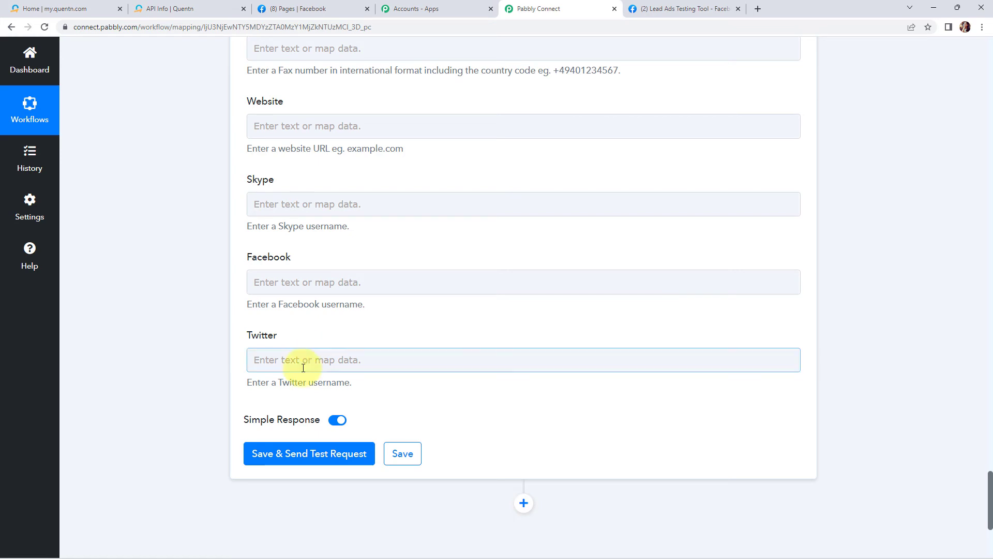
{"action": "left_click", "coordinate": [297, 458]}
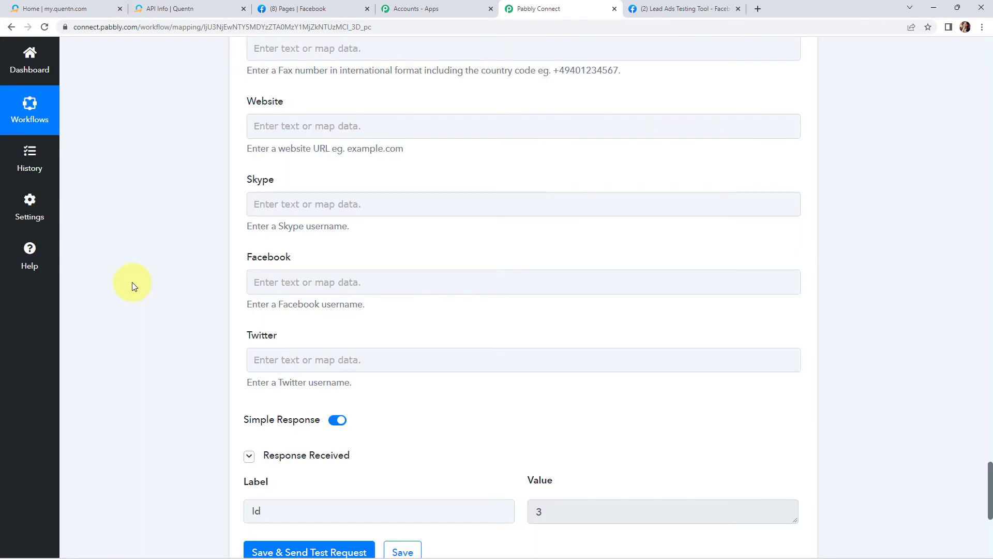
{"action": "scroll", "coordinate": [132, 281], "scroll_direction": "down", "scroll_amount": 3}
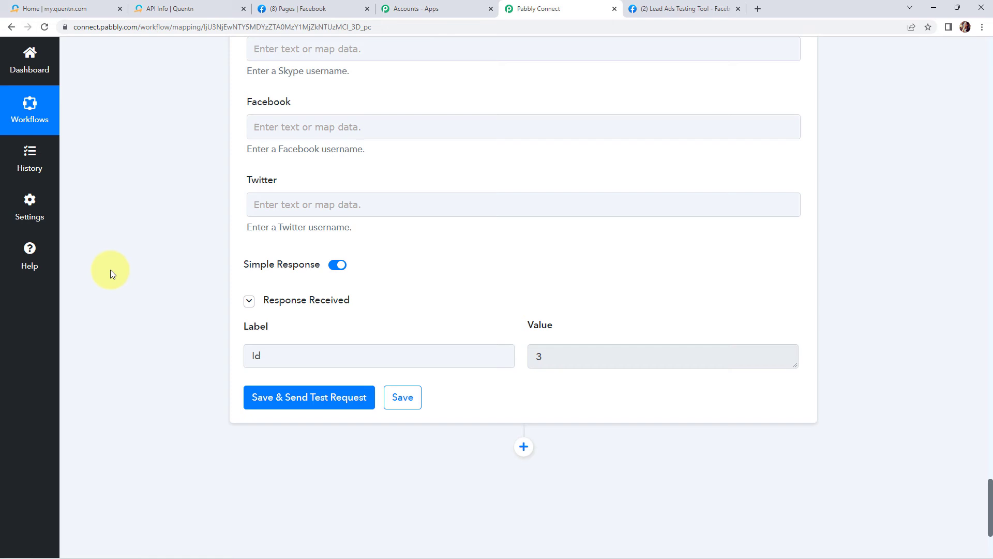
Open the contacts list in Quentn.
{"action": "left_click", "coordinate": [176, 8]}
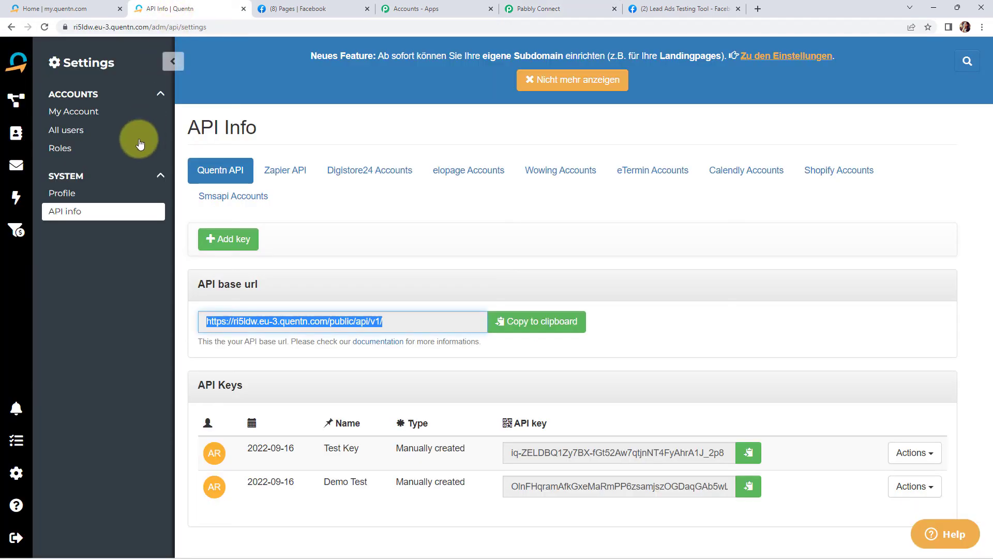
{"action": "left_click", "coordinate": [17, 136]}
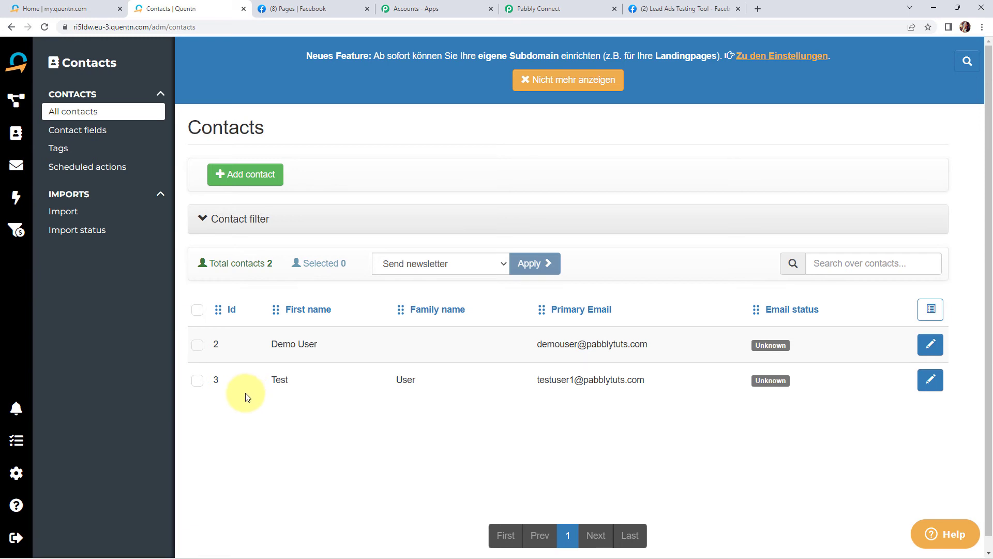
Delete the existing test lead for the ABC Plant Nursery page's Nursery Brochure Form in the Lead Ads Testing Tool.
{"action": "left_click", "coordinate": [674, 9]}
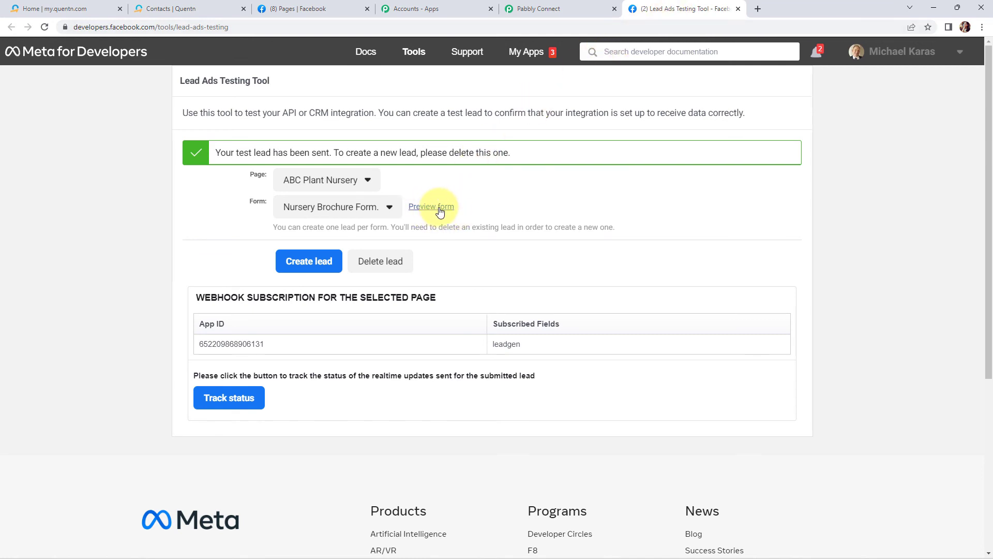
{"action": "left_click", "coordinate": [385, 263]}
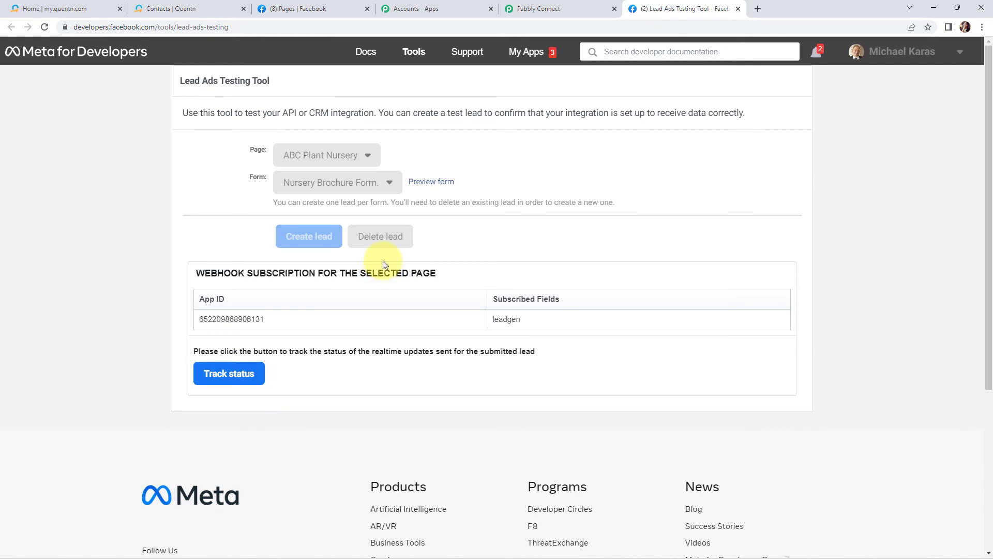
{"action": "left_click", "coordinate": [389, 262]}
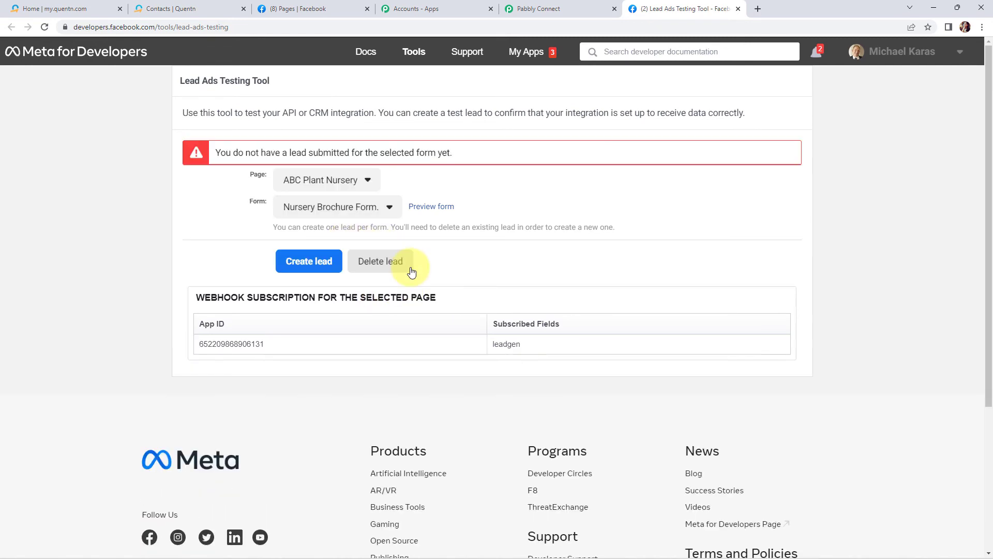
{"action": "left_click", "coordinate": [410, 271]}
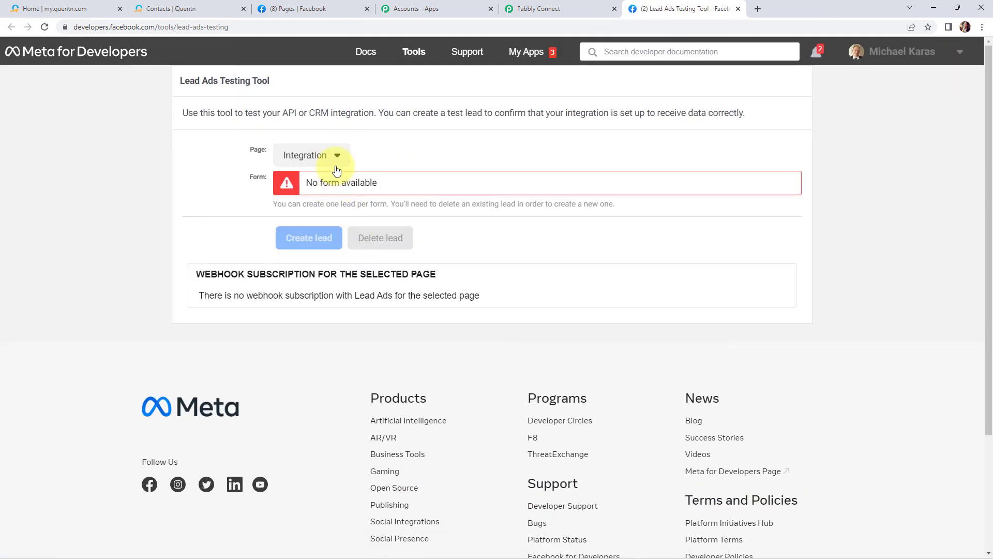
{"action": "left_click", "coordinate": [310, 155]}
{"action": "left_click", "coordinate": [333, 285]}
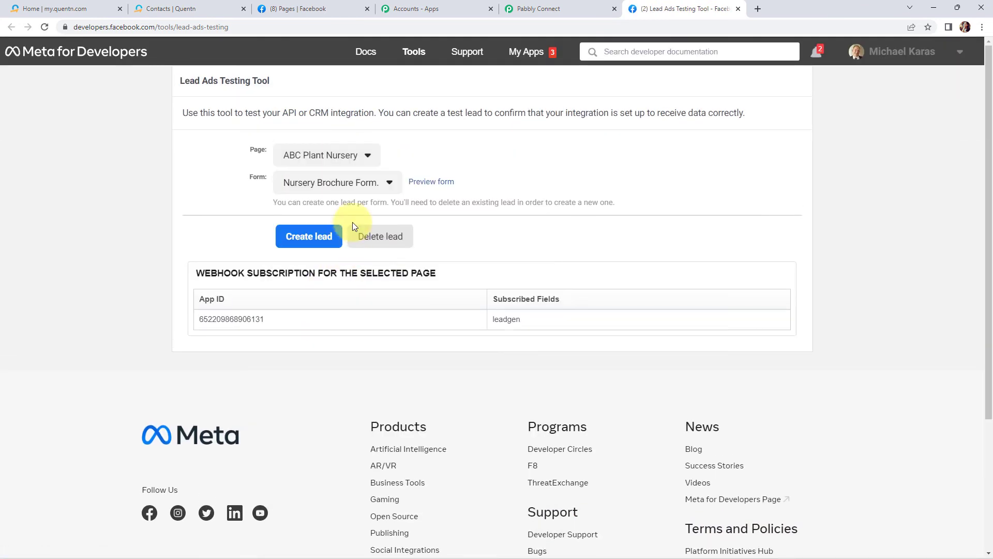
Create a new test lead, filling in the lead's e-mail address, full name and phone number, and submit the form.
{"action": "left_click", "coordinate": [422, 183]}
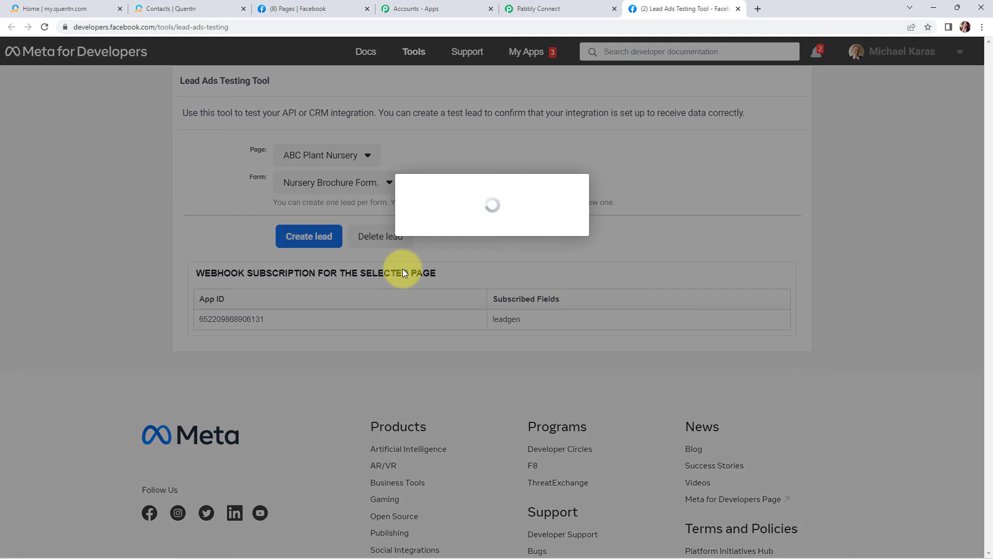
{"action": "left_click", "coordinate": [471, 390]}
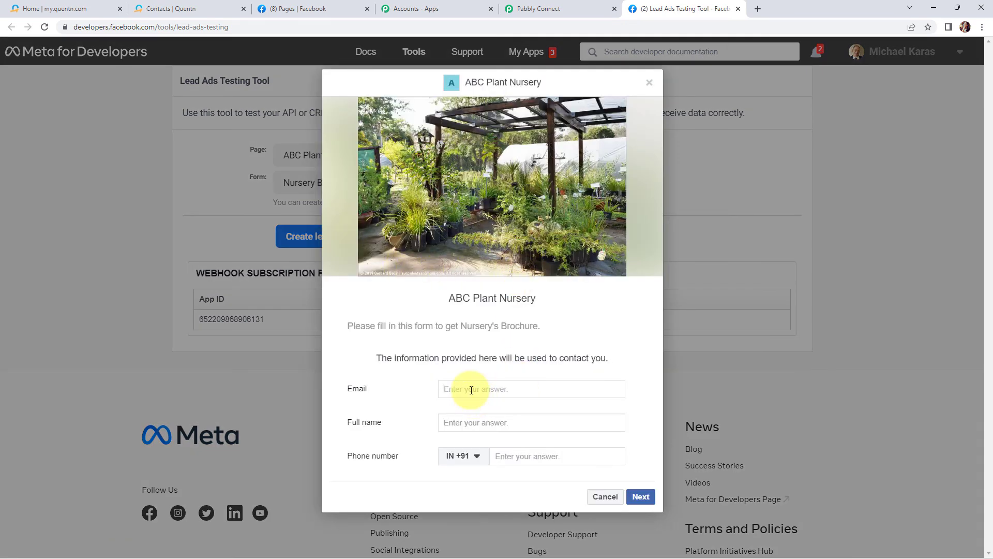
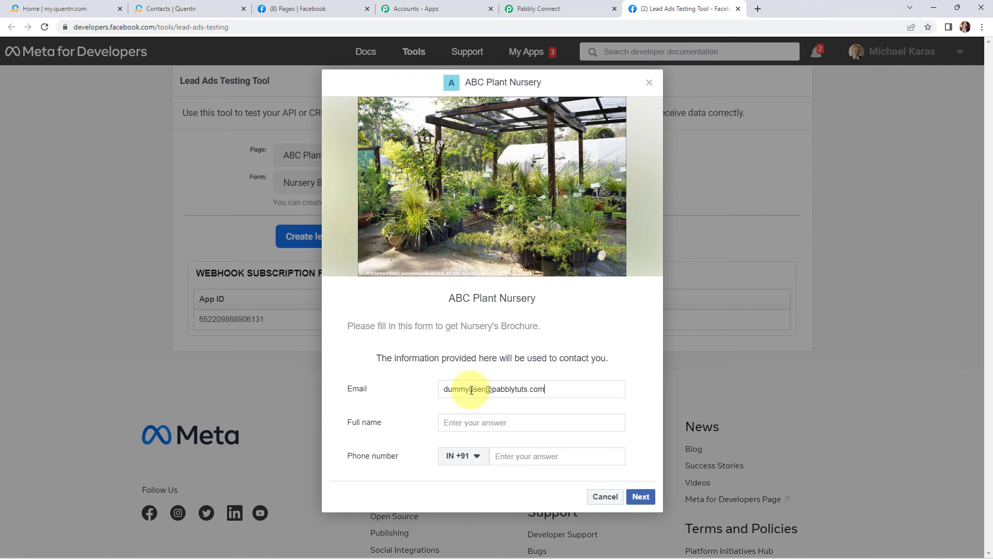
{"action": "left_click", "coordinate": [465, 423]}
{"action": "type", "text": "Dummy User"}
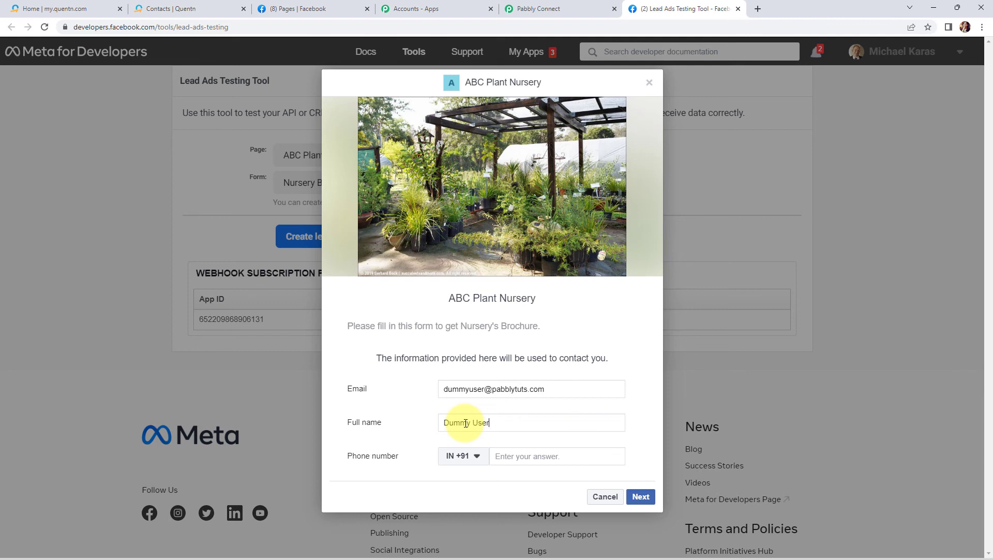
{"action": "left_click", "coordinate": [504, 457]}
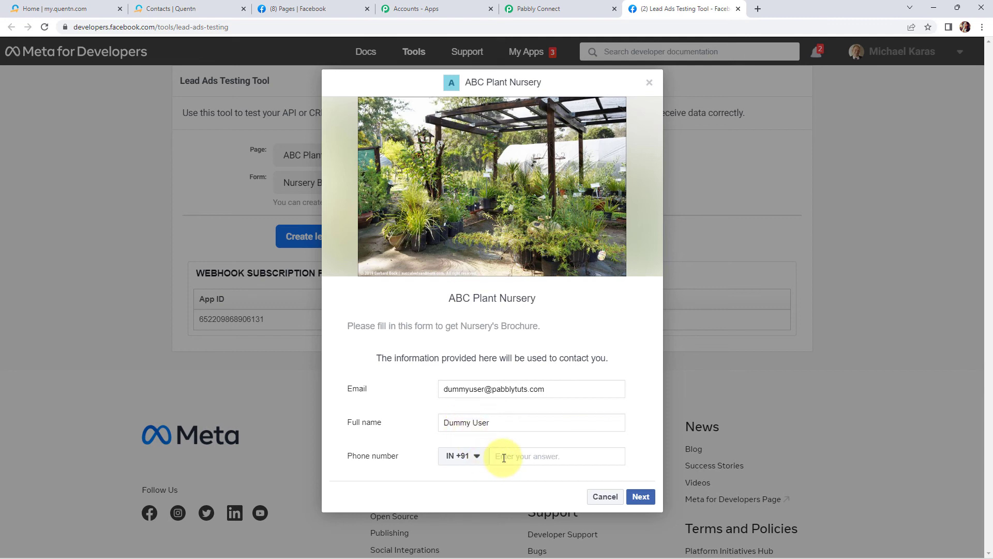
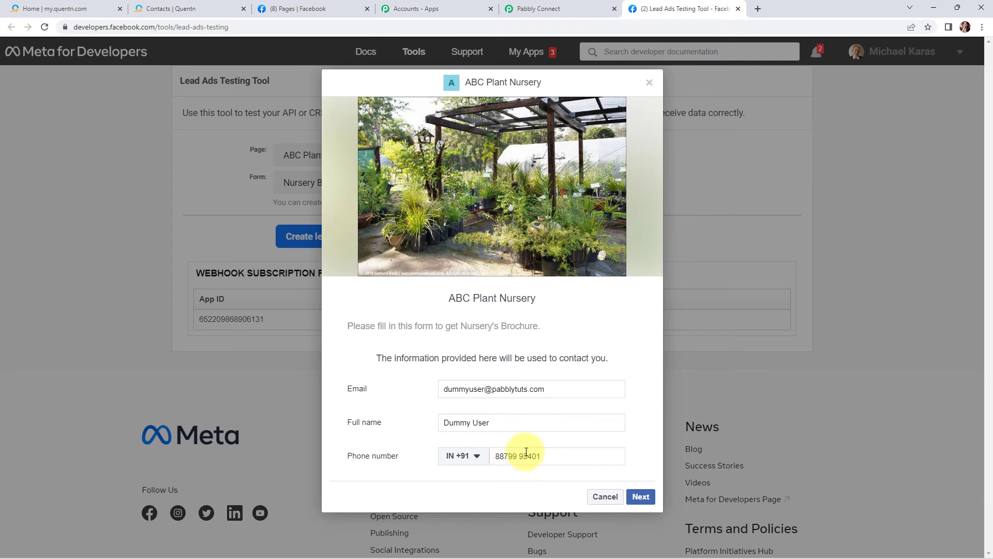
{"action": "left_click", "coordinate": [641, 497]}
{"action": "left_click", "coordinate": [627, 379]}
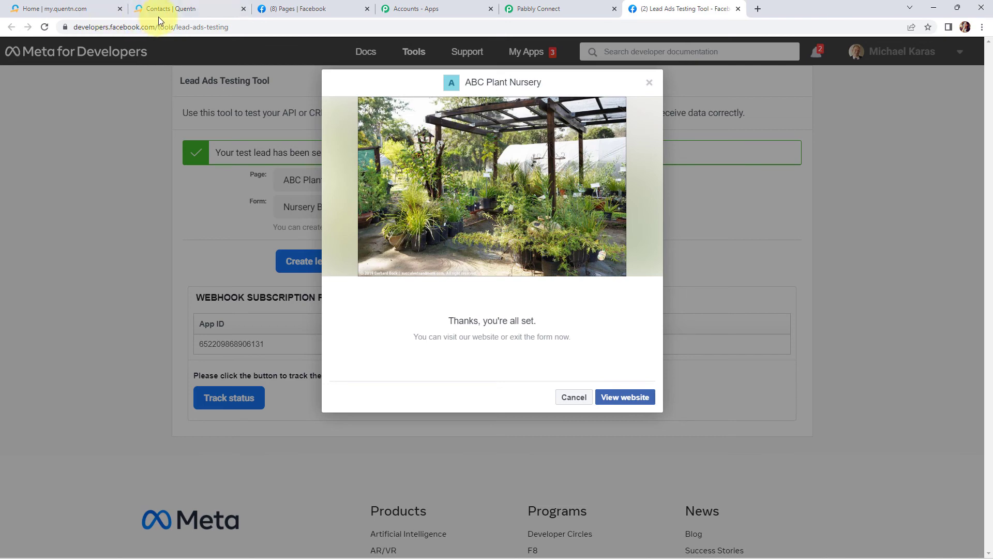
Reload the Quentn contacts list to check for the newly submitted lead.
{"action": "left_click", "coordinate": [180, 8]}
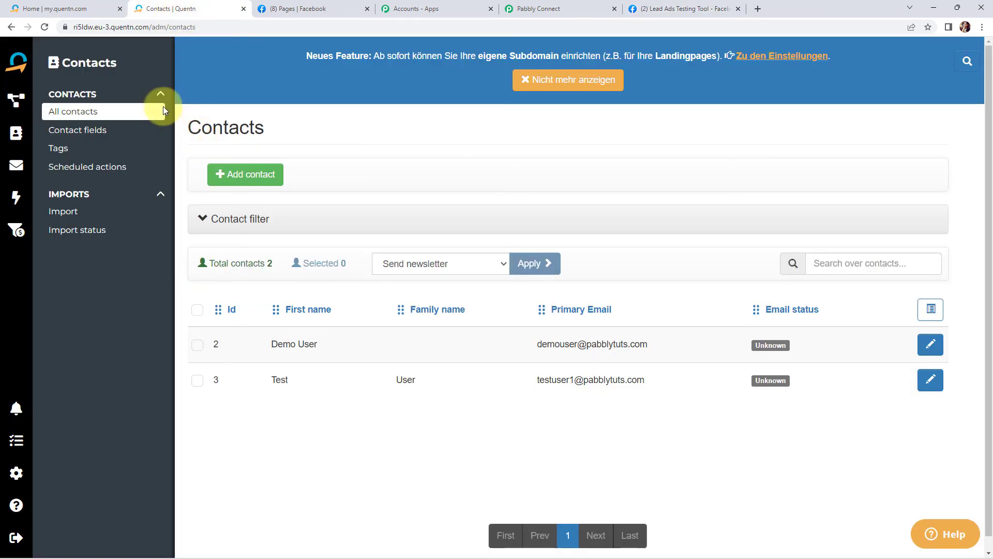
{"action": "left_click", "coordinate": [45, 29]}
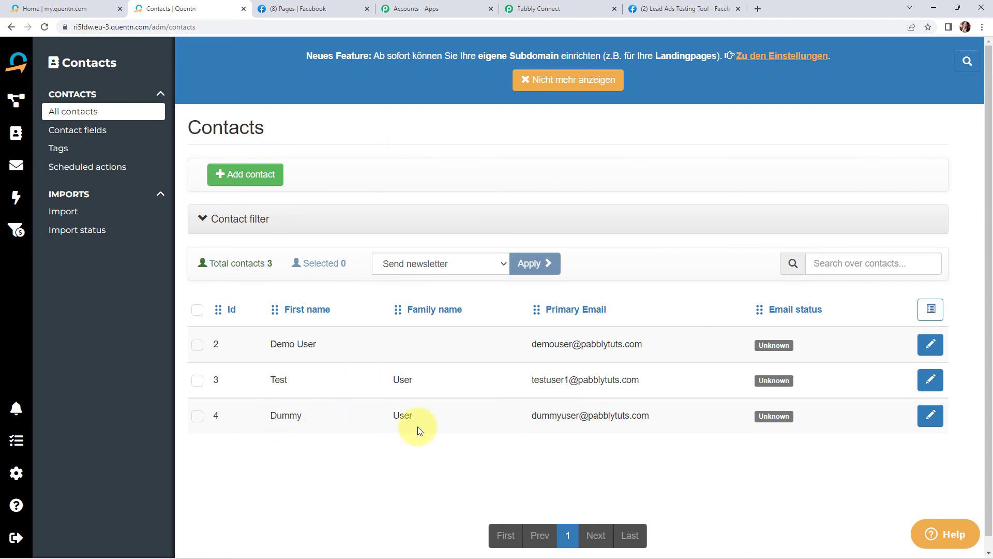
Return to the Pabbly workflow and collapse its steps to show the overview.
{"action": "left_click", "coordinate": [542, 9]}
{"action": "scroll", "coordinate": [493, 298], "scroll_direction": "up", "scroll_amount": 20}
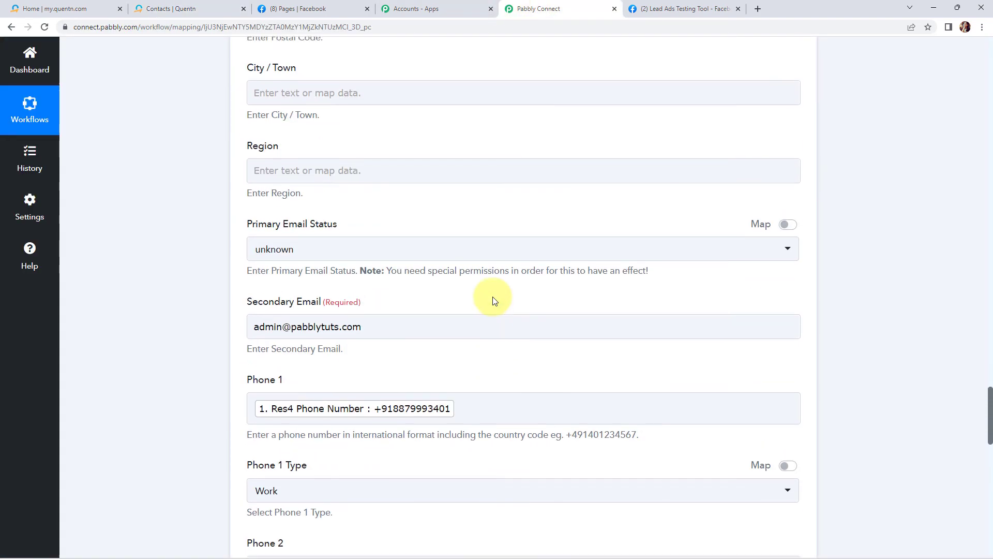
{"action": "scroll", "coordinate": [492, 297], "scroll_direction": "up", "scroll_amount": 8}
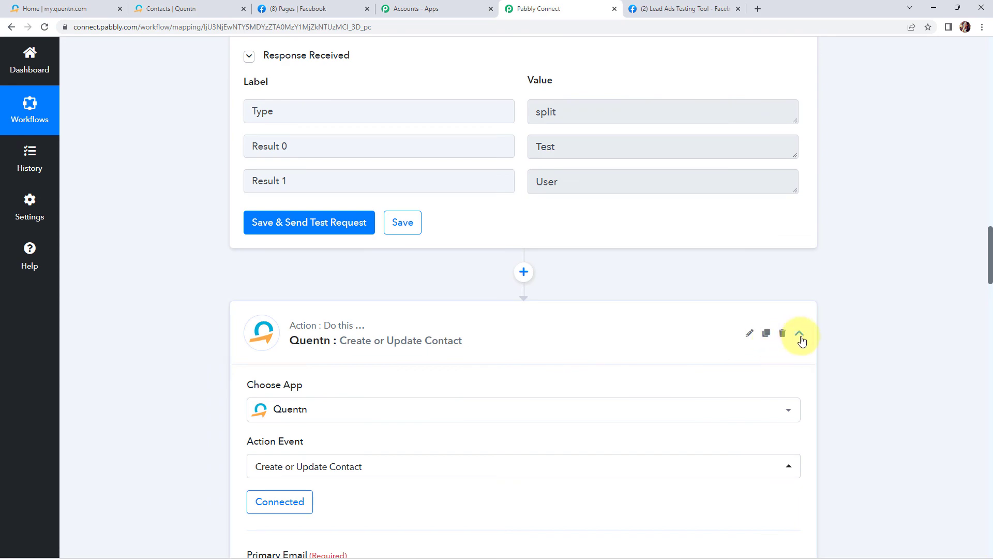
{"action": "scroll", "coordinate": [765, 334], "scroll_direction": "up", "scroll_amount": 20}
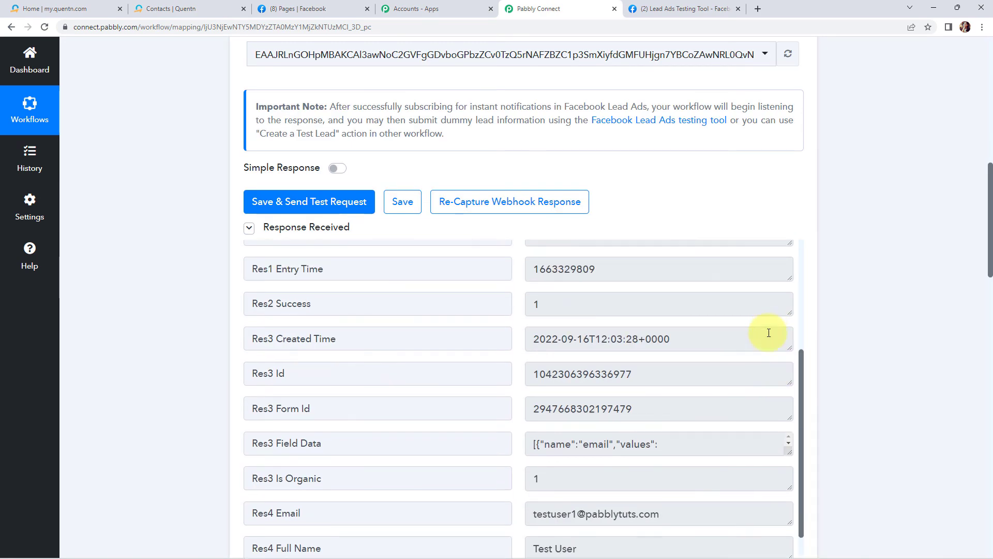
{"action": "scroll", "coordinate": [886, 292], "scroll_direction": "up", "scroll_amount": 10}
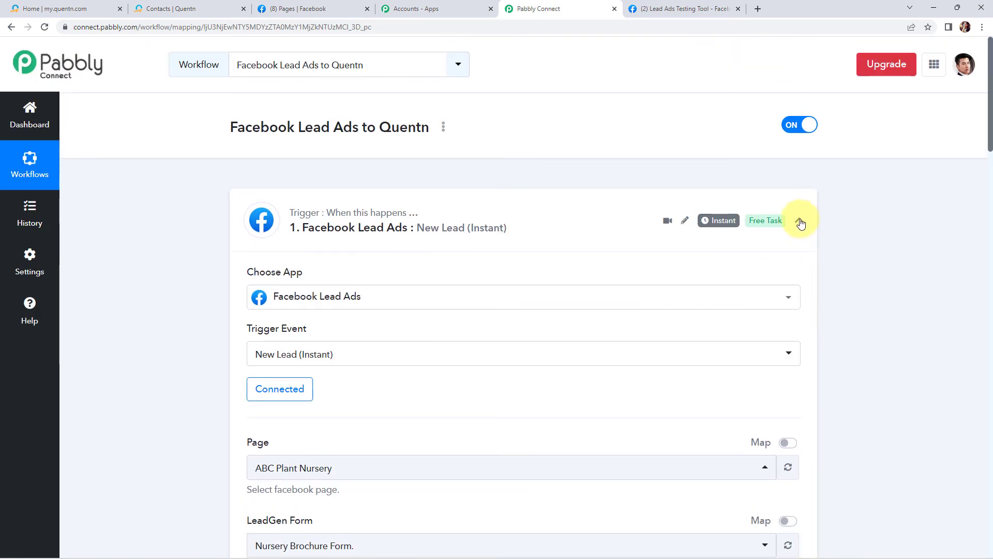
{"action": "left_click", "coordinate": [801, 344]}
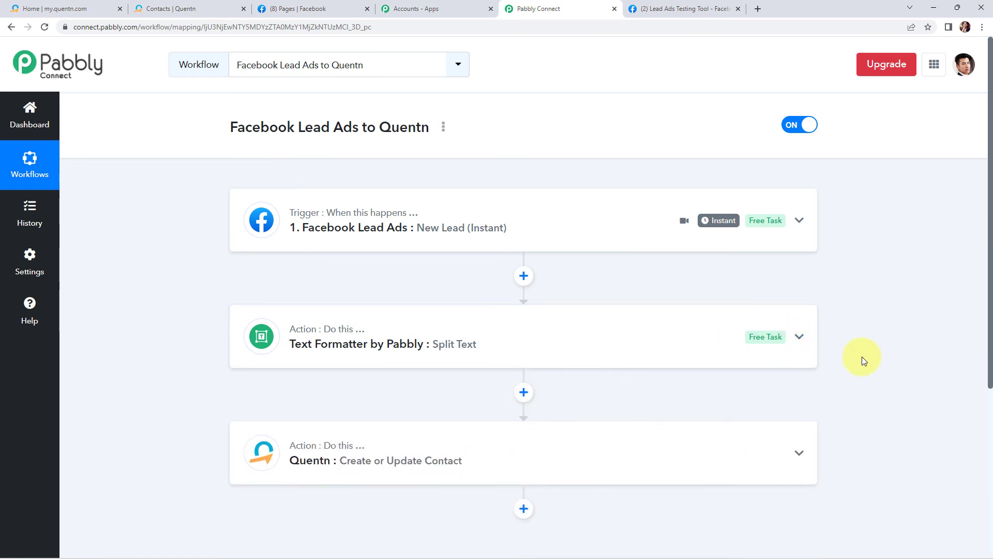